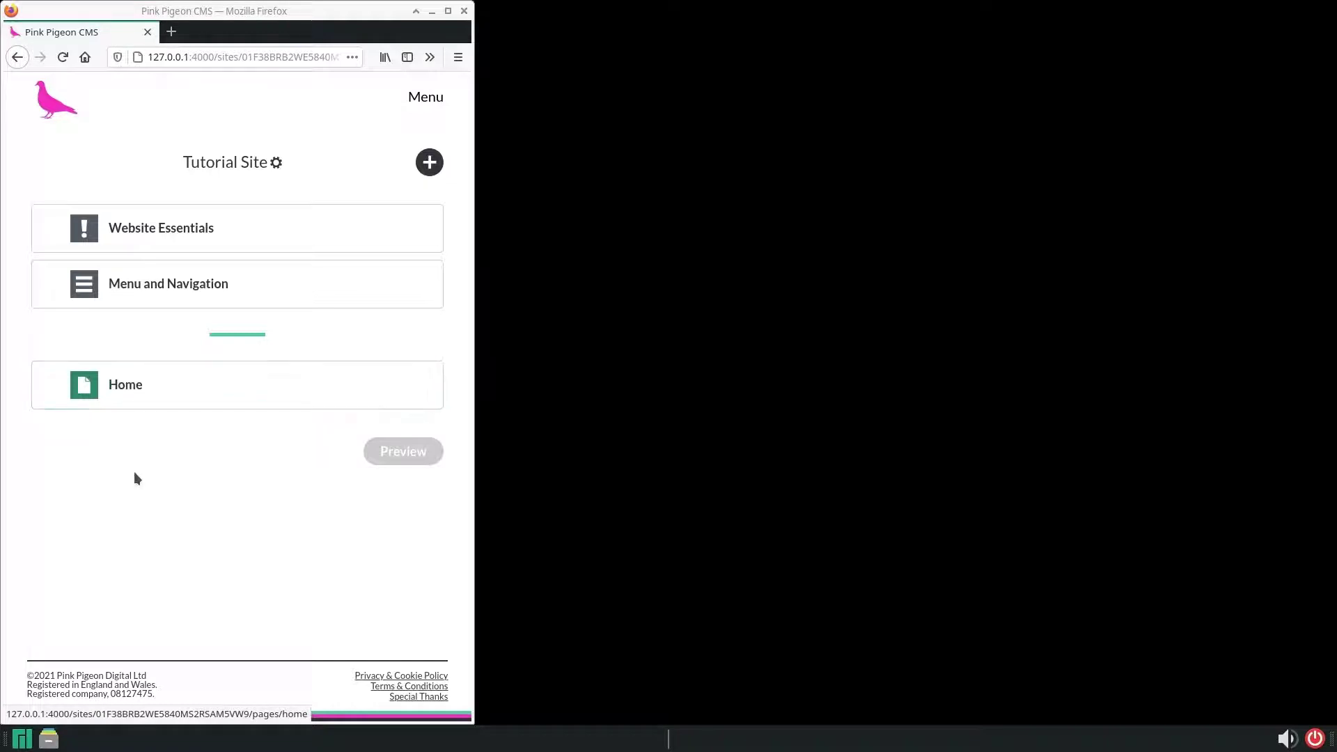
Add a Header module with the Text Overlay layout to the Home page and save it with its default content.
click(129, 392)
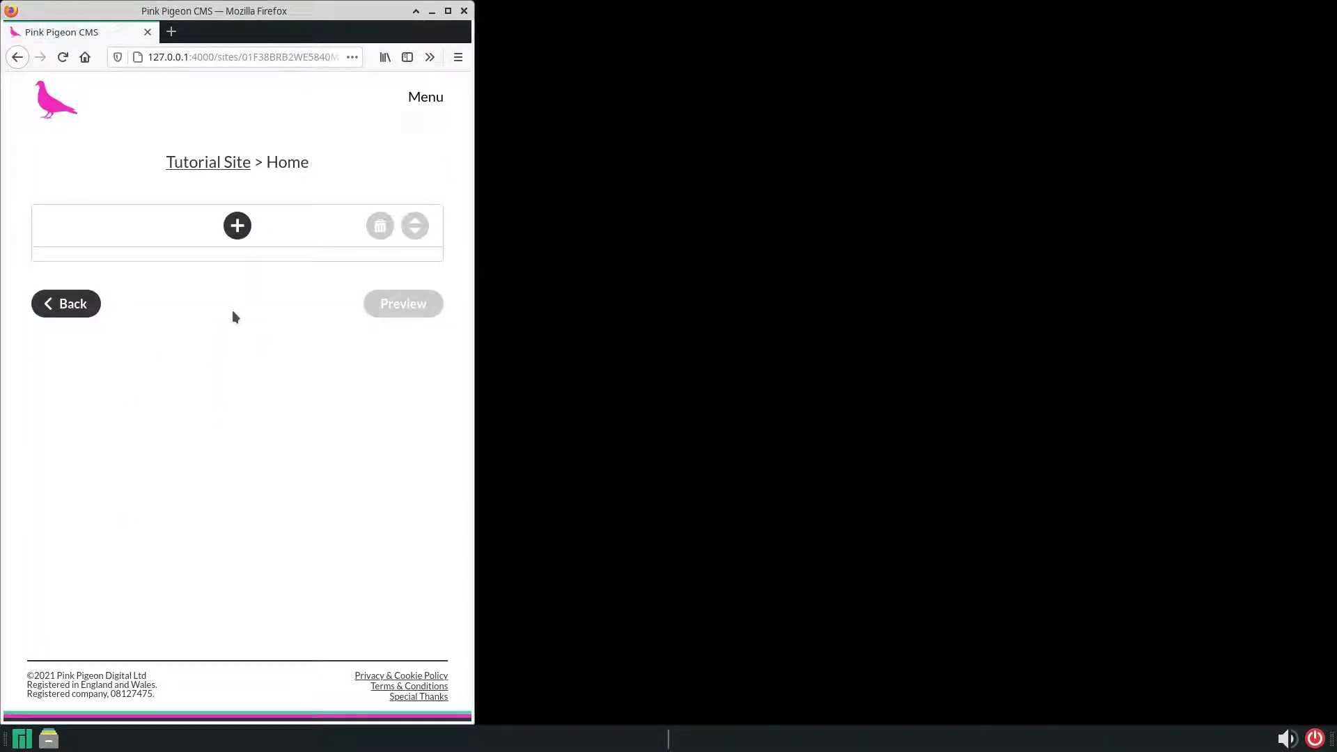
click(238, 226)
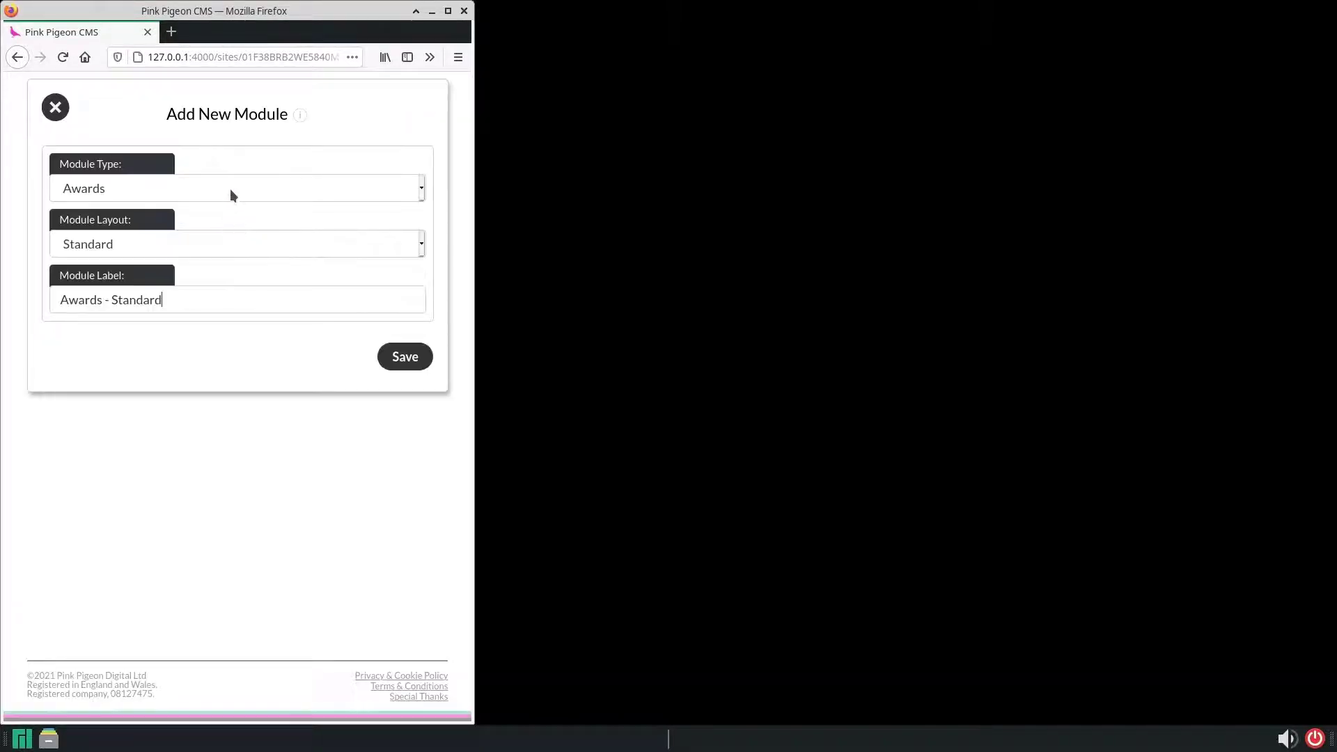
click(232, 187)
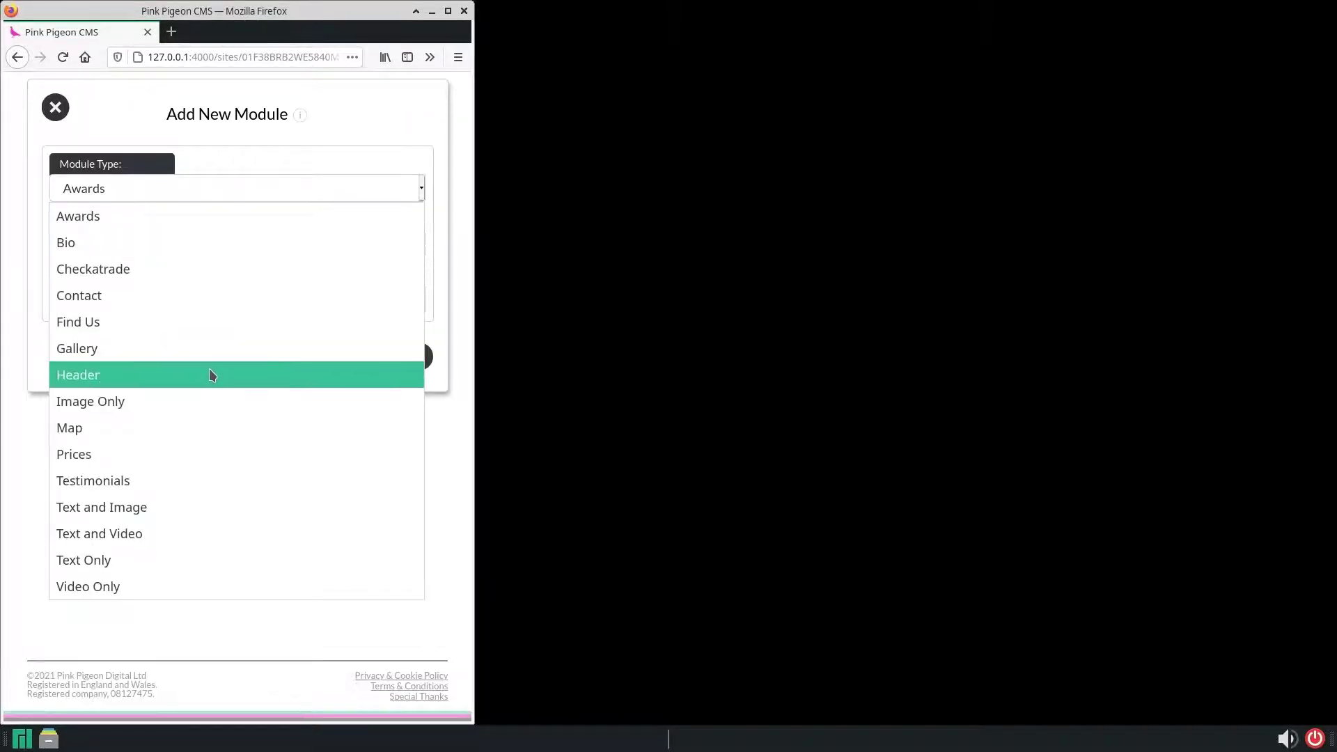
click(210, 374)
click(242, 242)
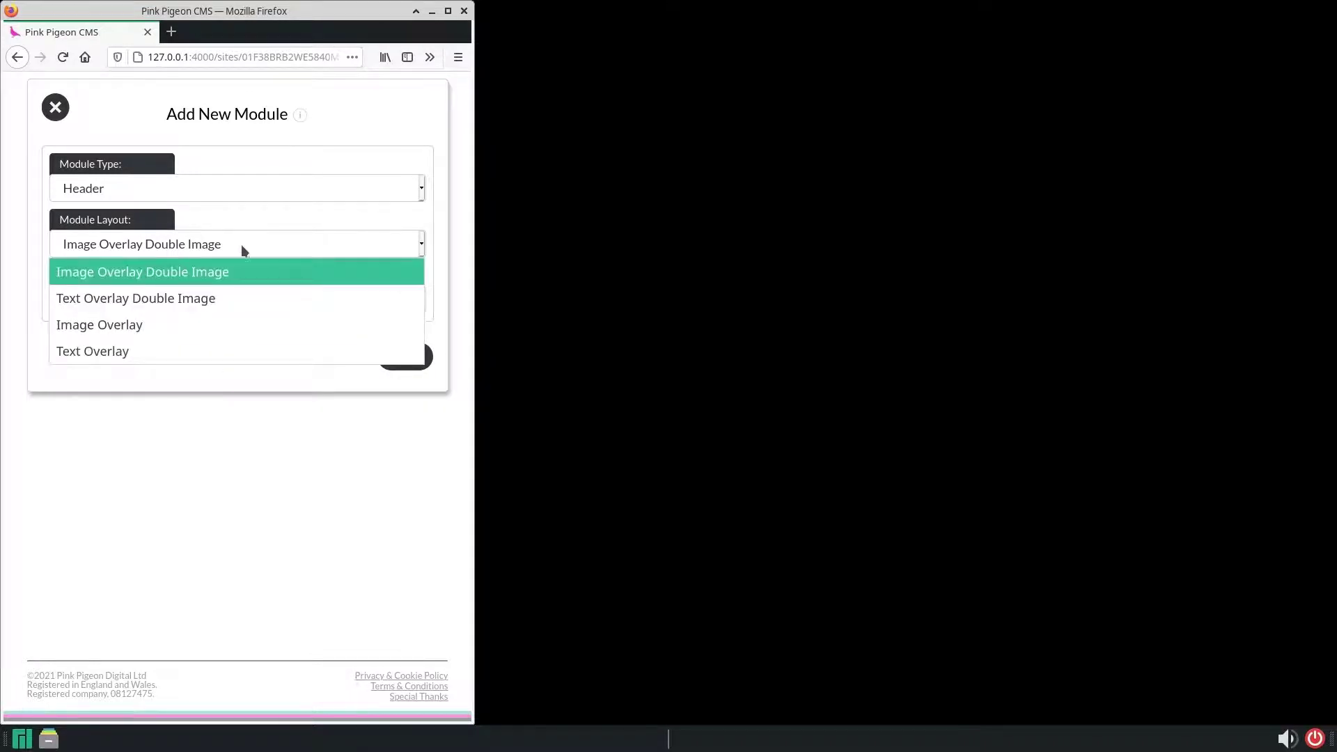
click(247, 355)
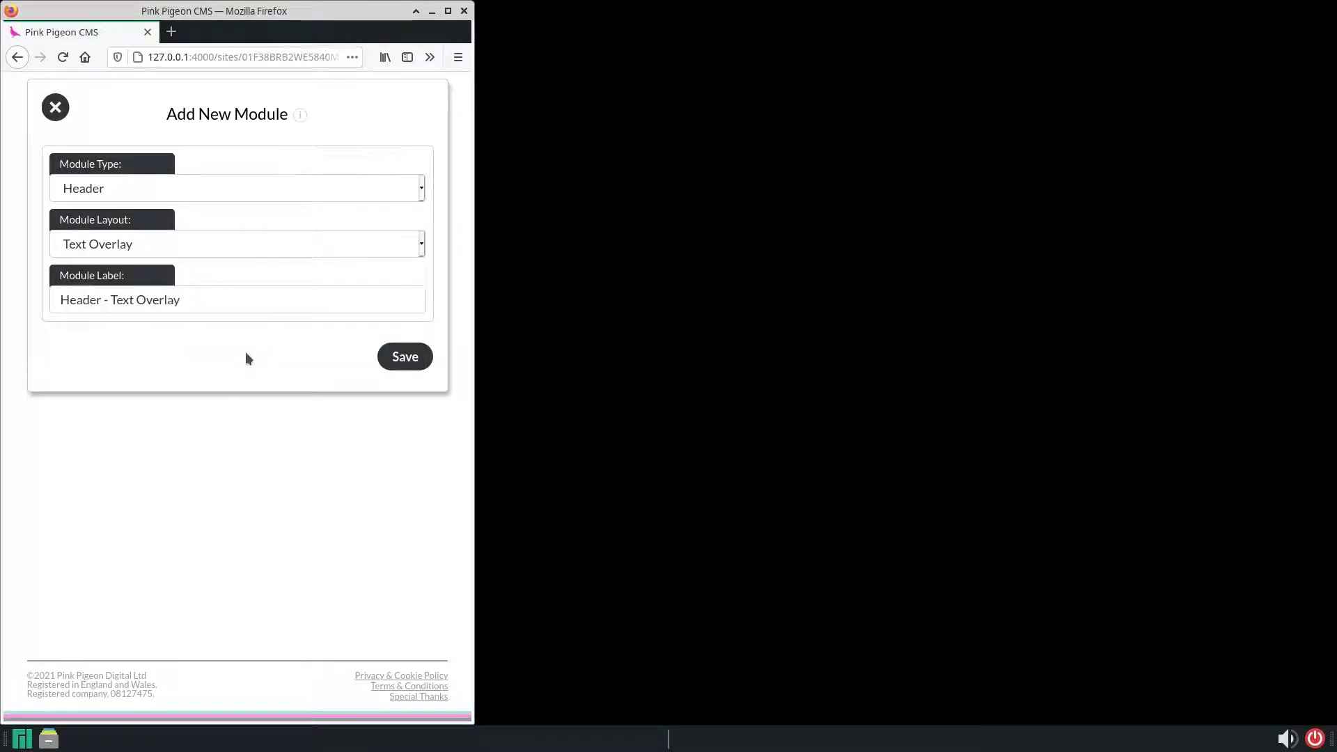
click(403, 357)
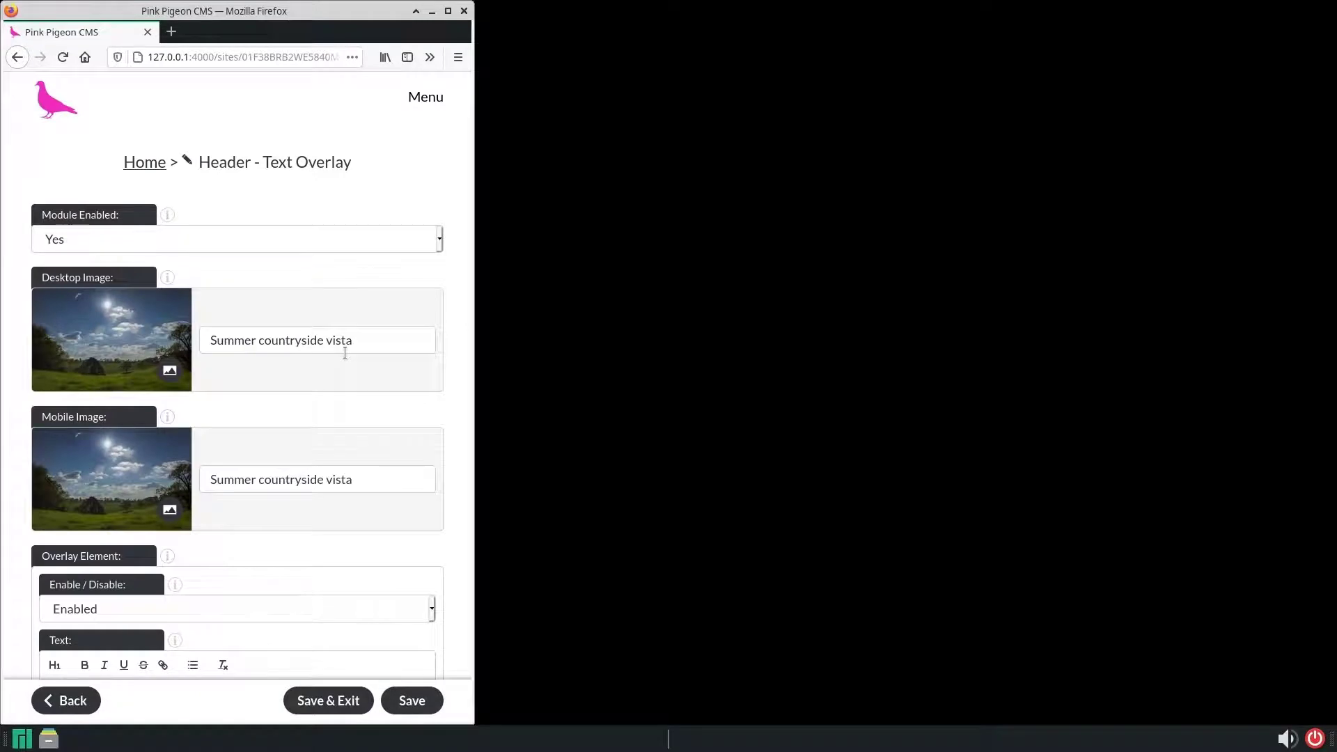
click(324, 702)
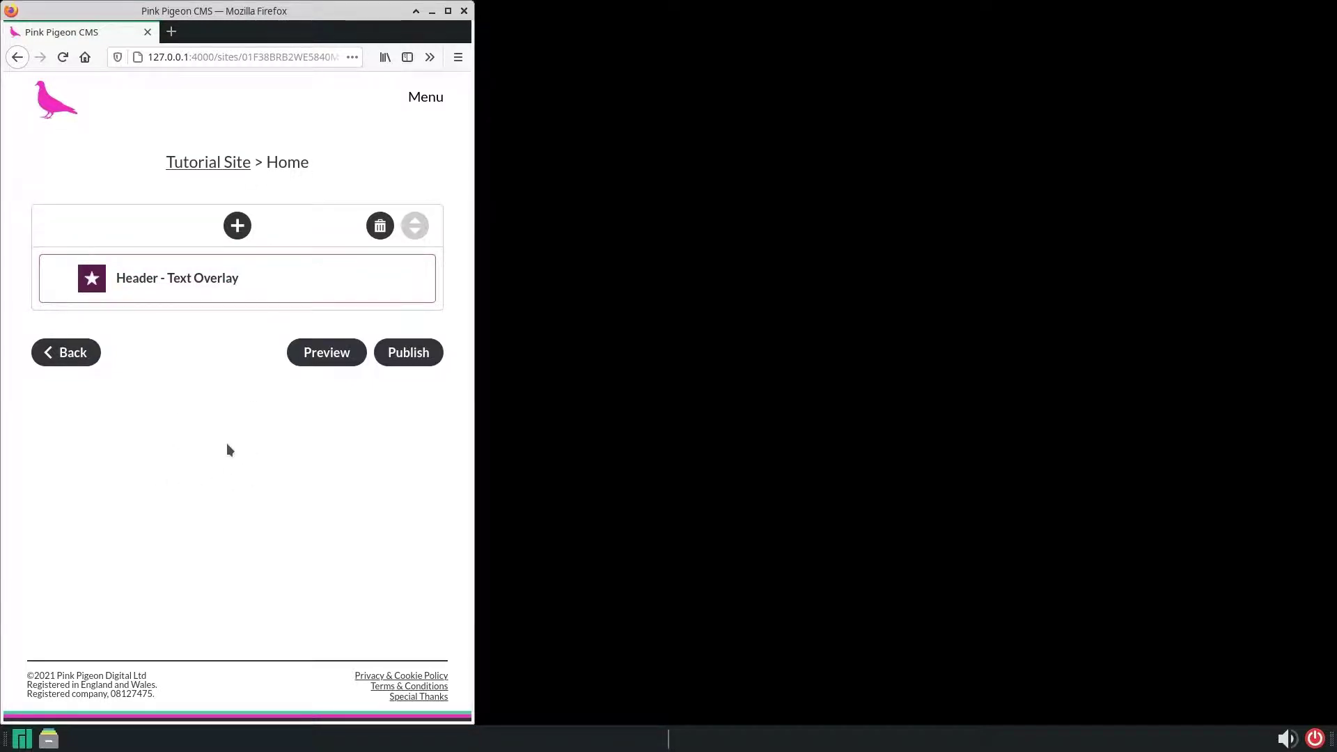
Preview the Home page in a separate browser window and size it to fill the space beside the CMS window.
click(327, 354)
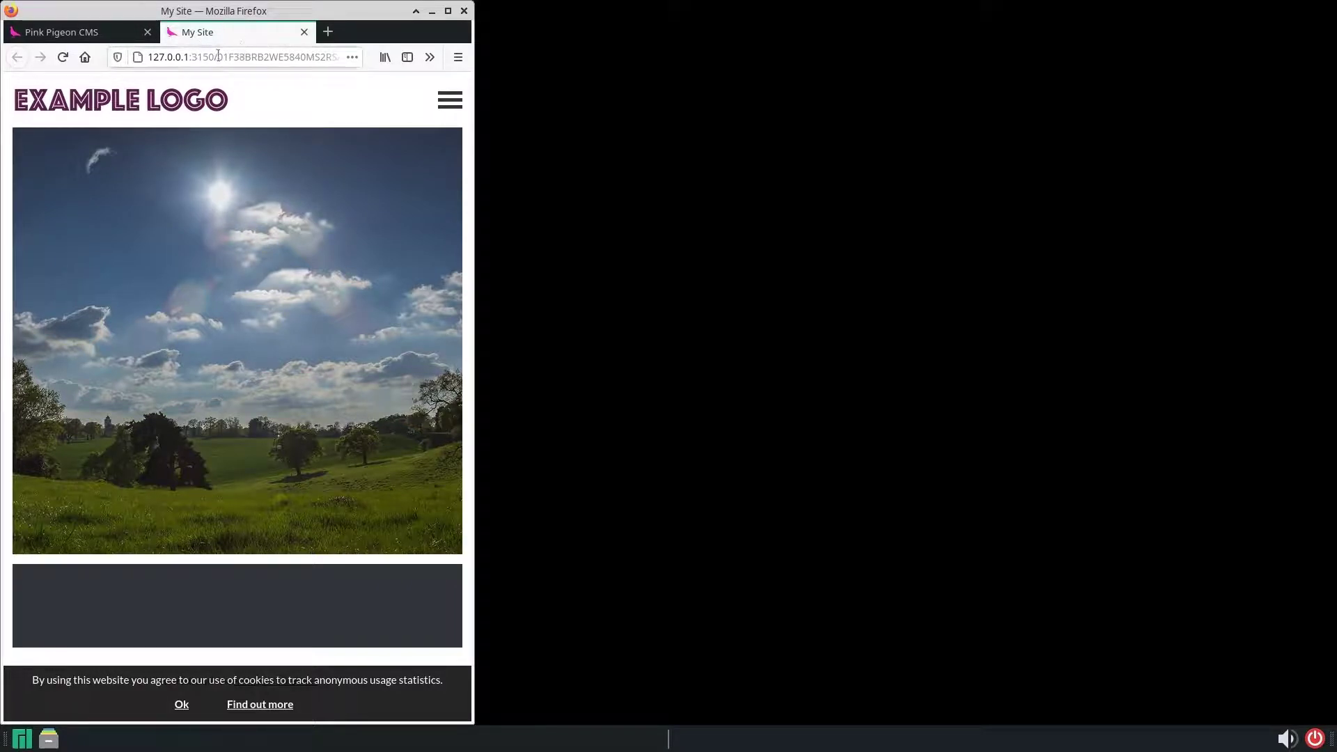
drag(207, 38, 754, 15)
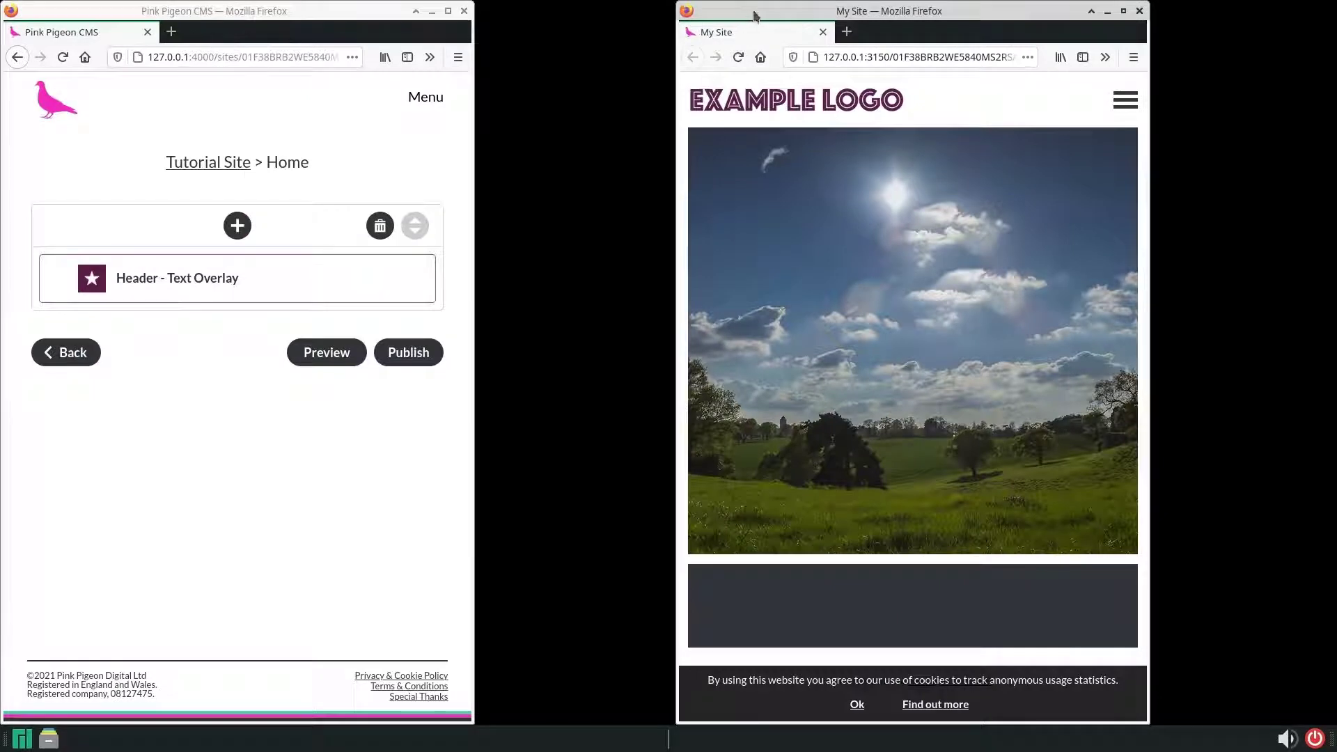
drag(682, 318, 482, 306)
drag(1153, 317, 1325, 311)
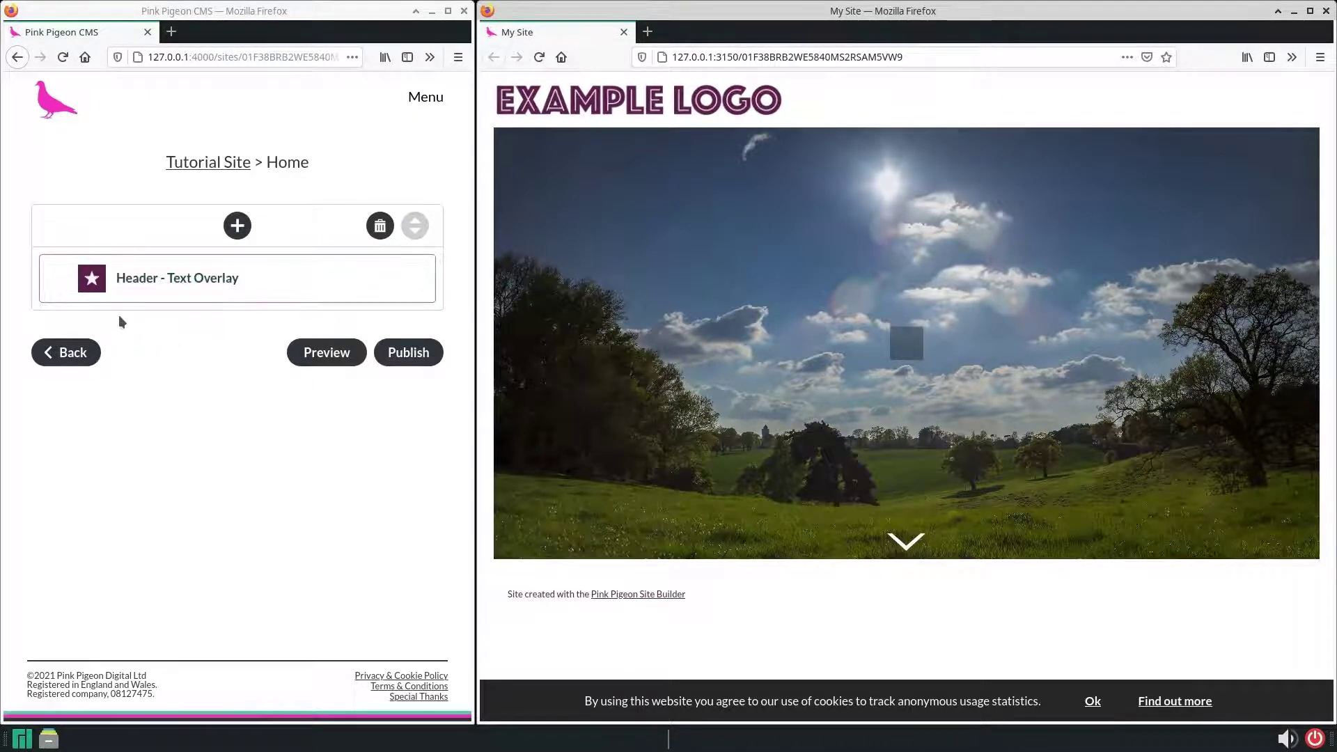
Set the overlay text of the Home page's header module to "Home", then save and exit the module.
click(233, 163)
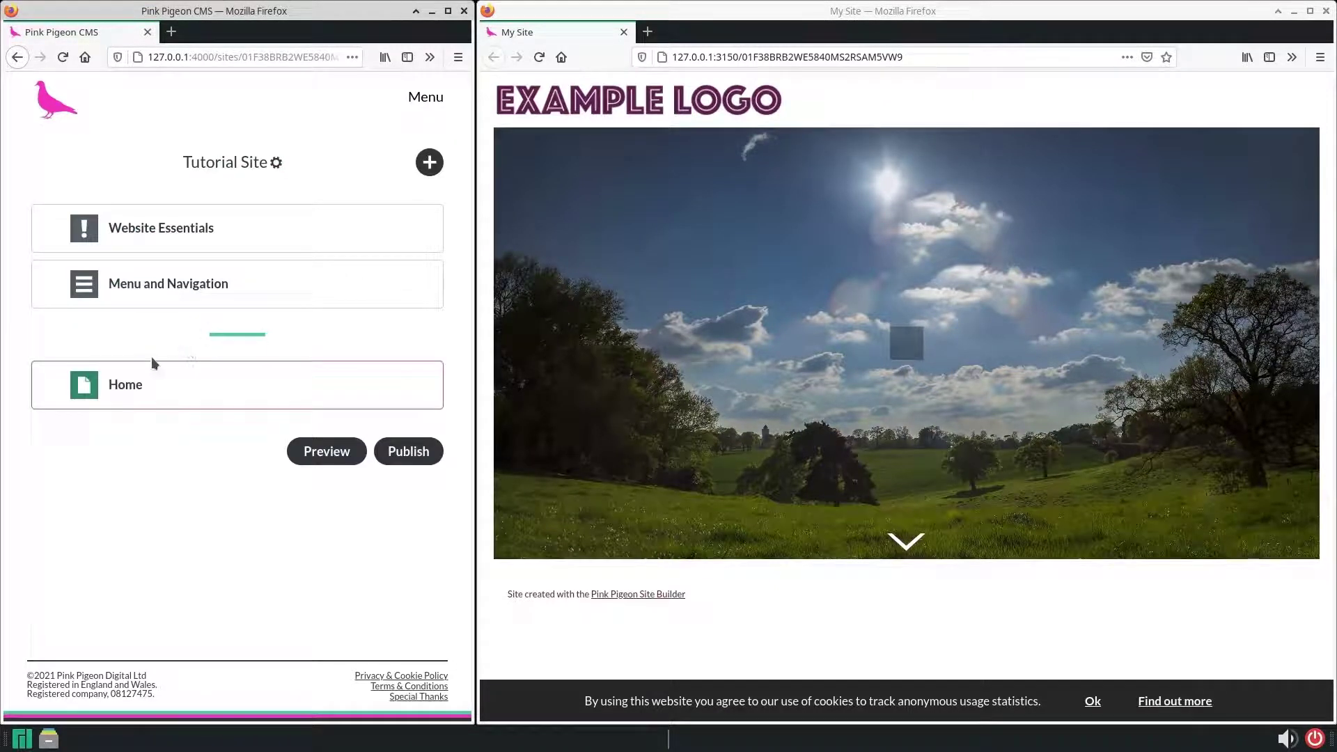
click(131, 391)
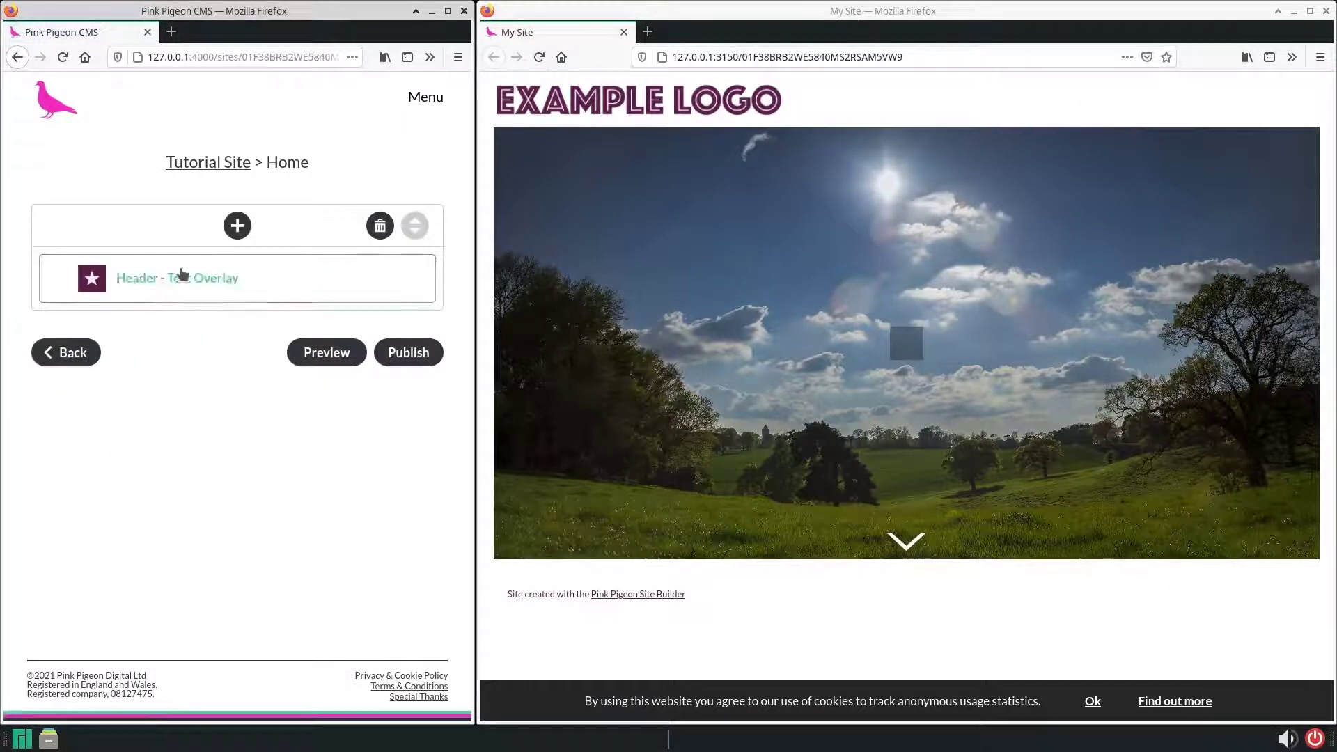
click(182, 276)
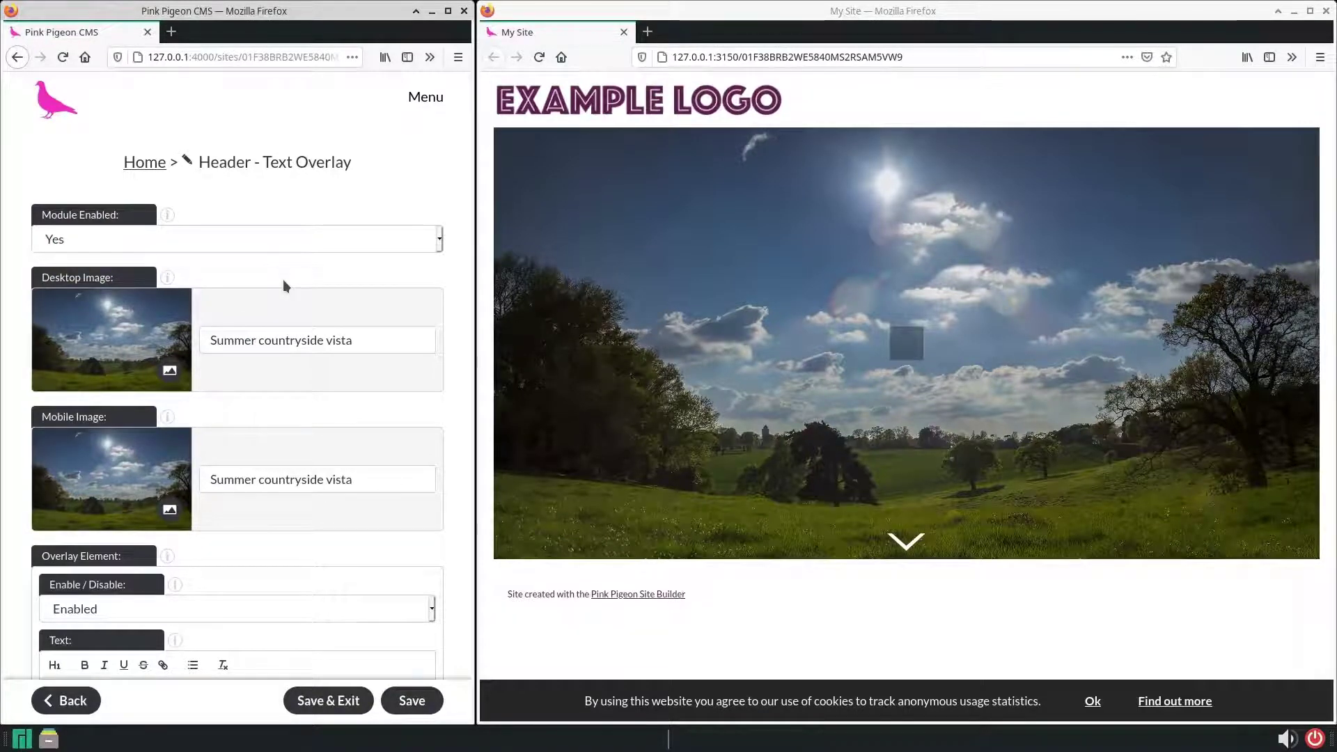
scroll(301, 268, down, 2)
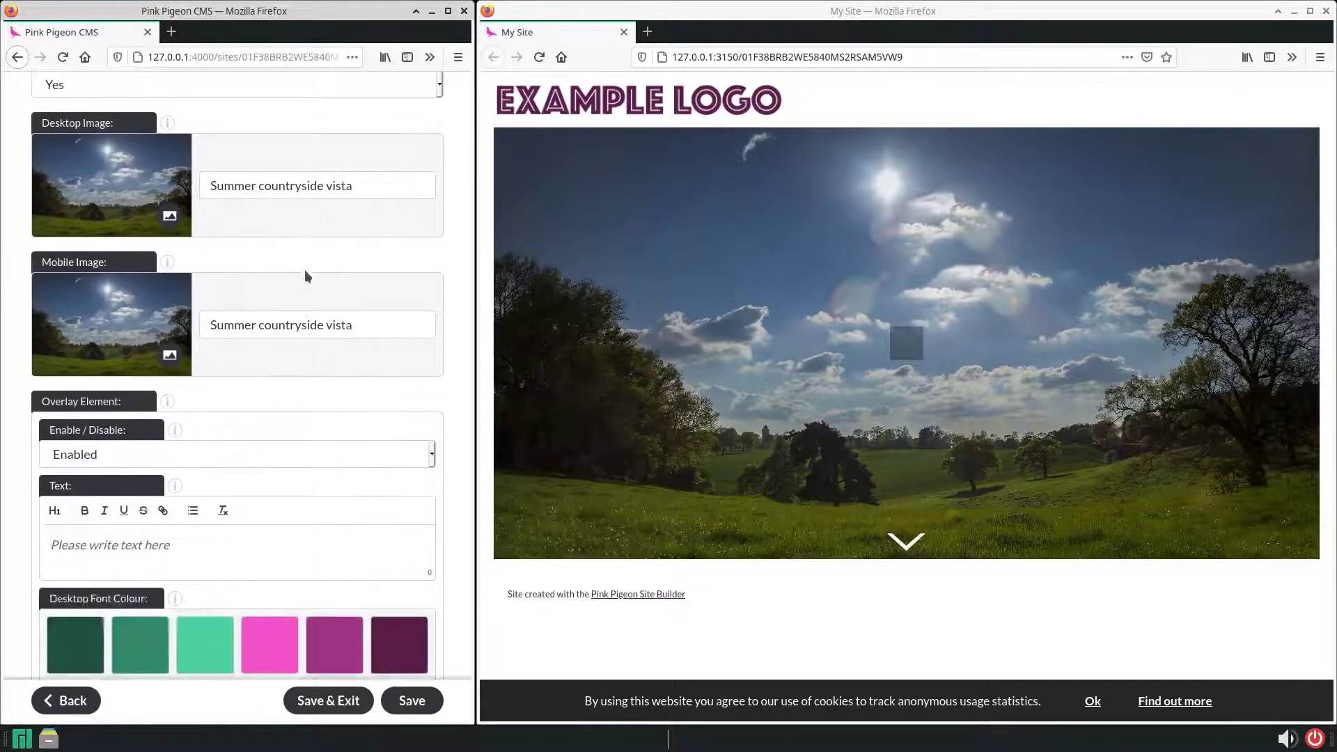
scroll(286, 376, down, 2)
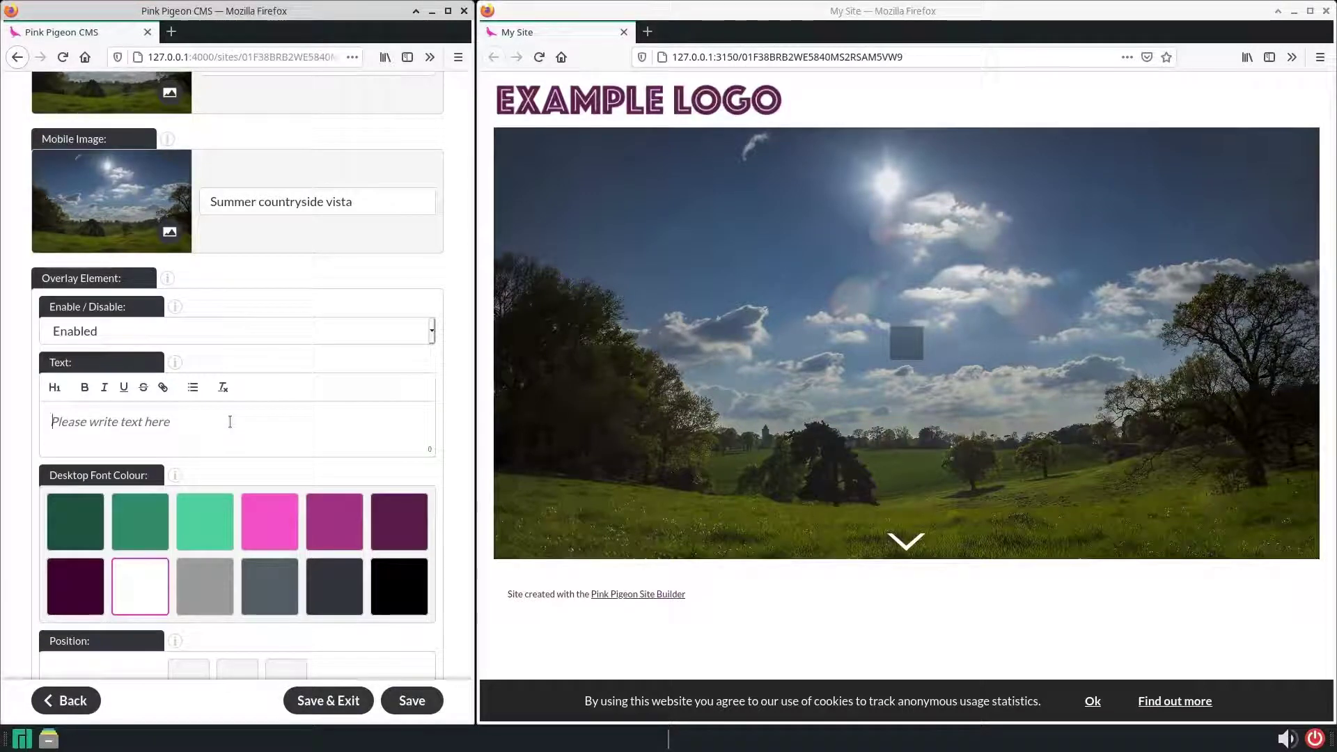
text(Home)
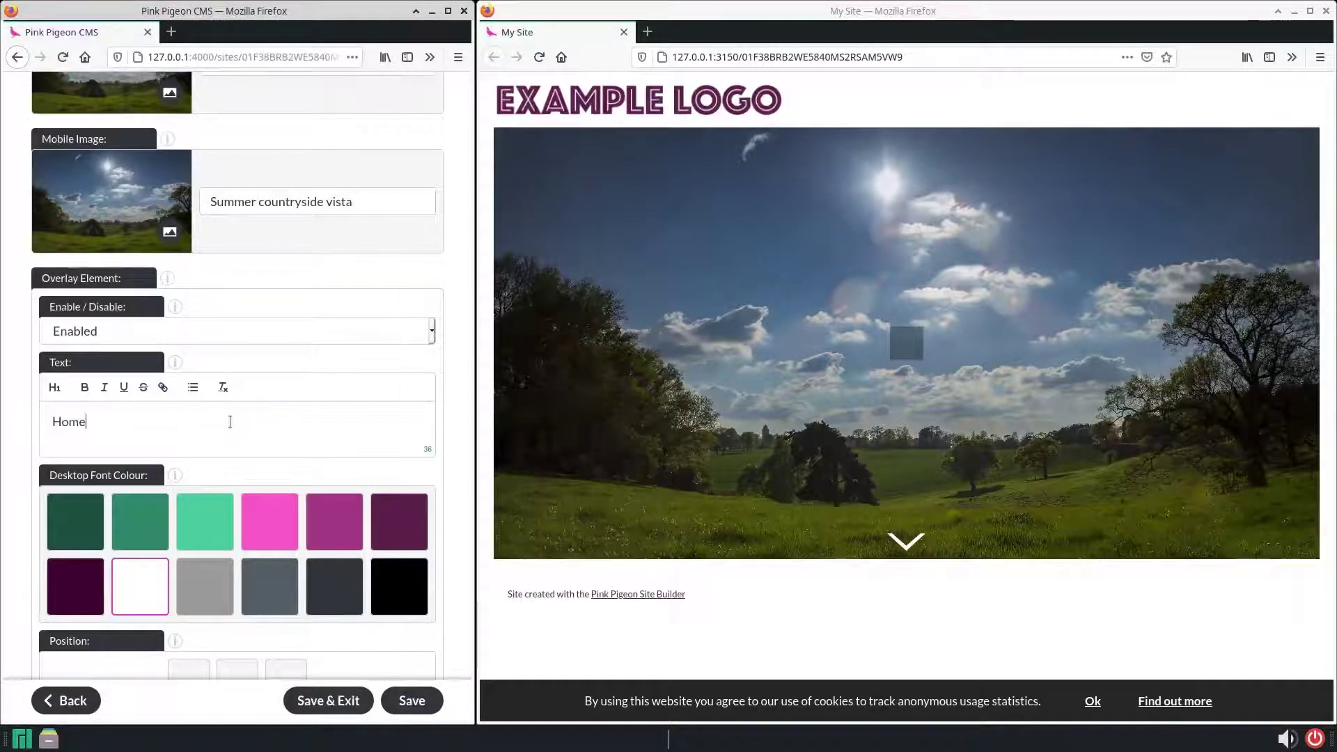
click(307, 699)
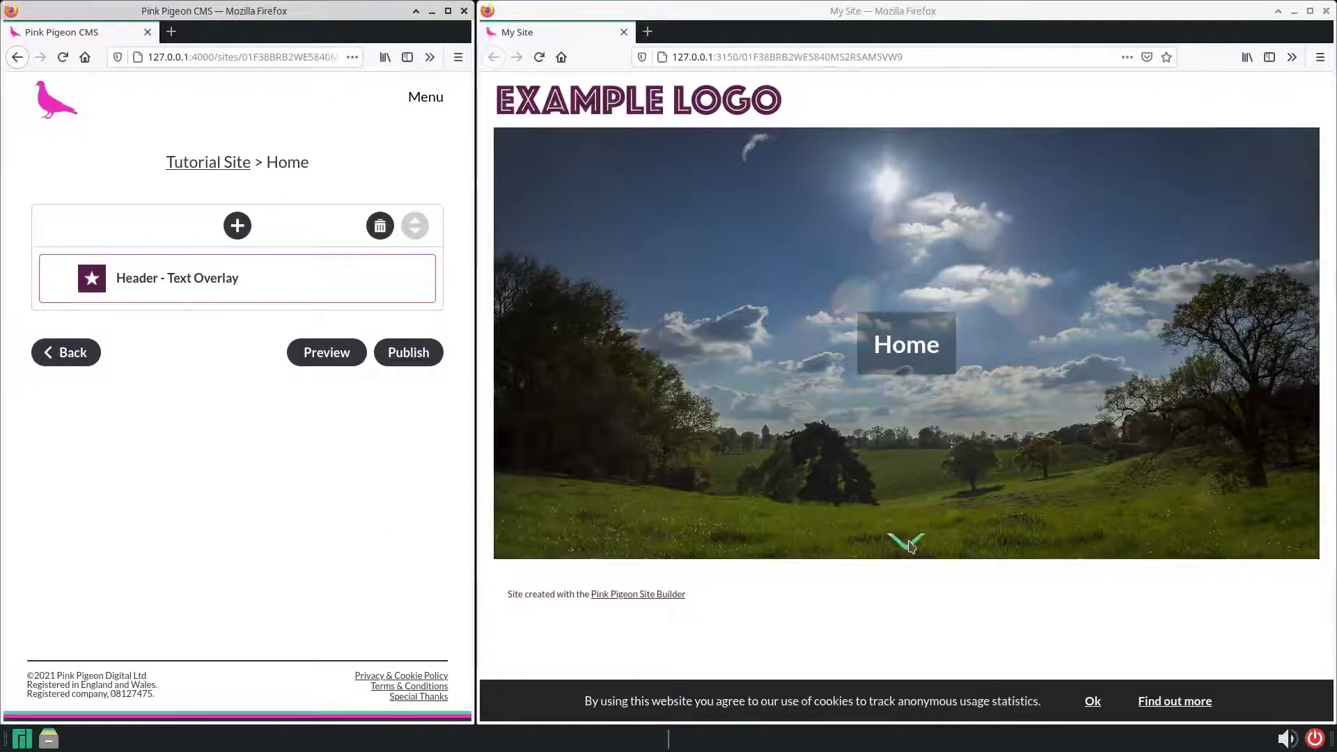
Add a new page named "About" to Tutorial Site.
click(223, 164)
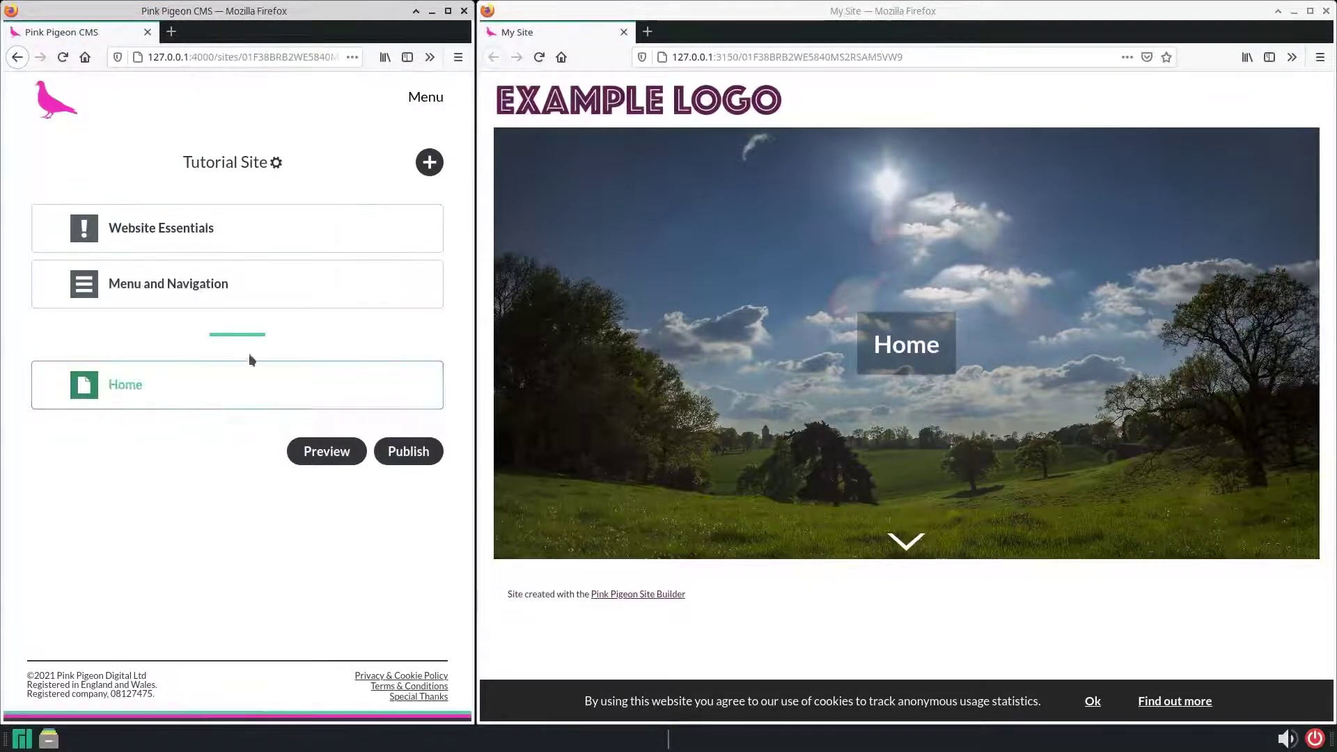
click(430, 163)
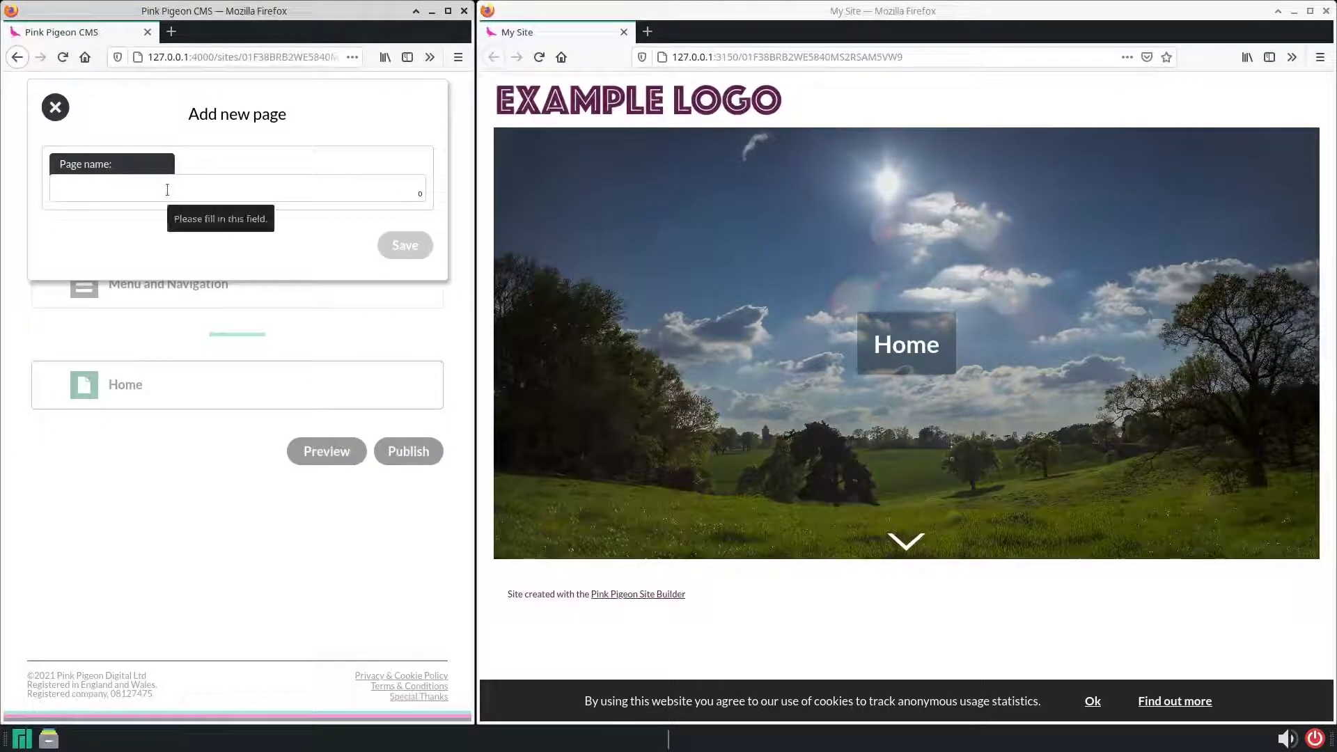
text(About)
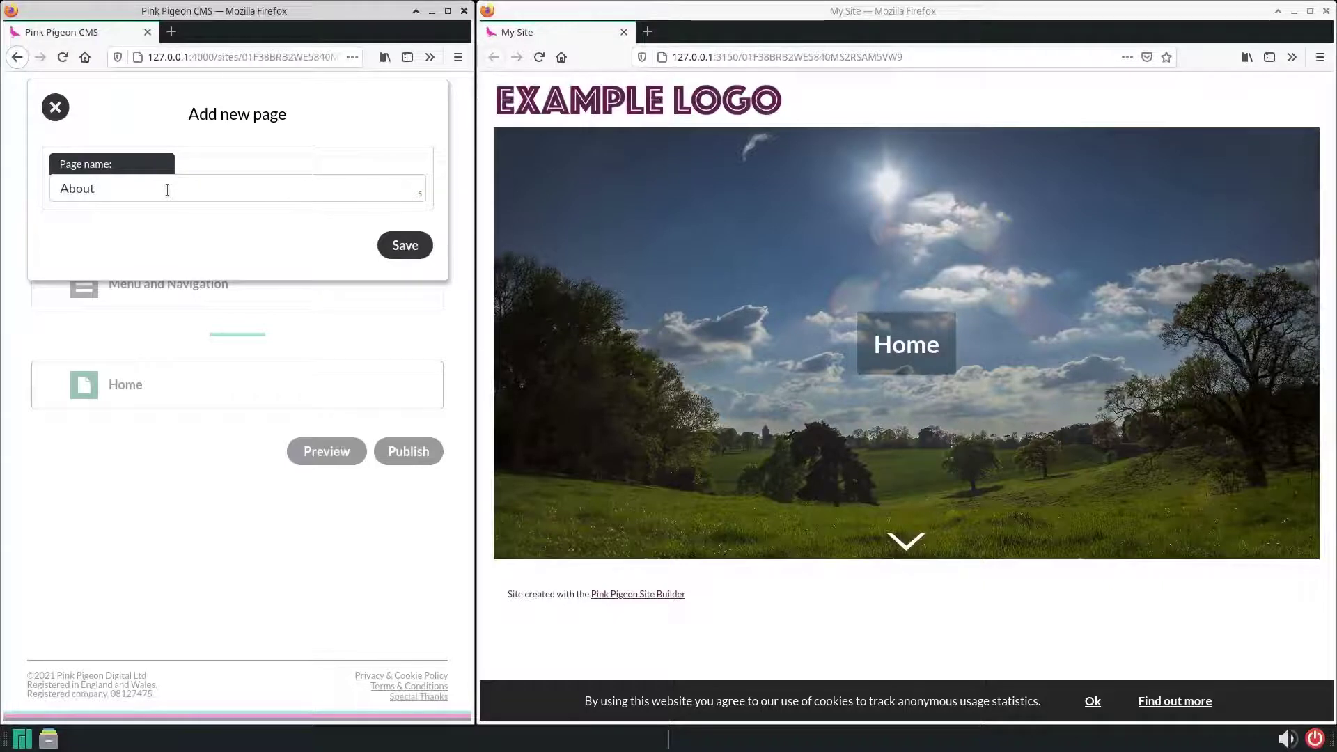
click(406, 250)
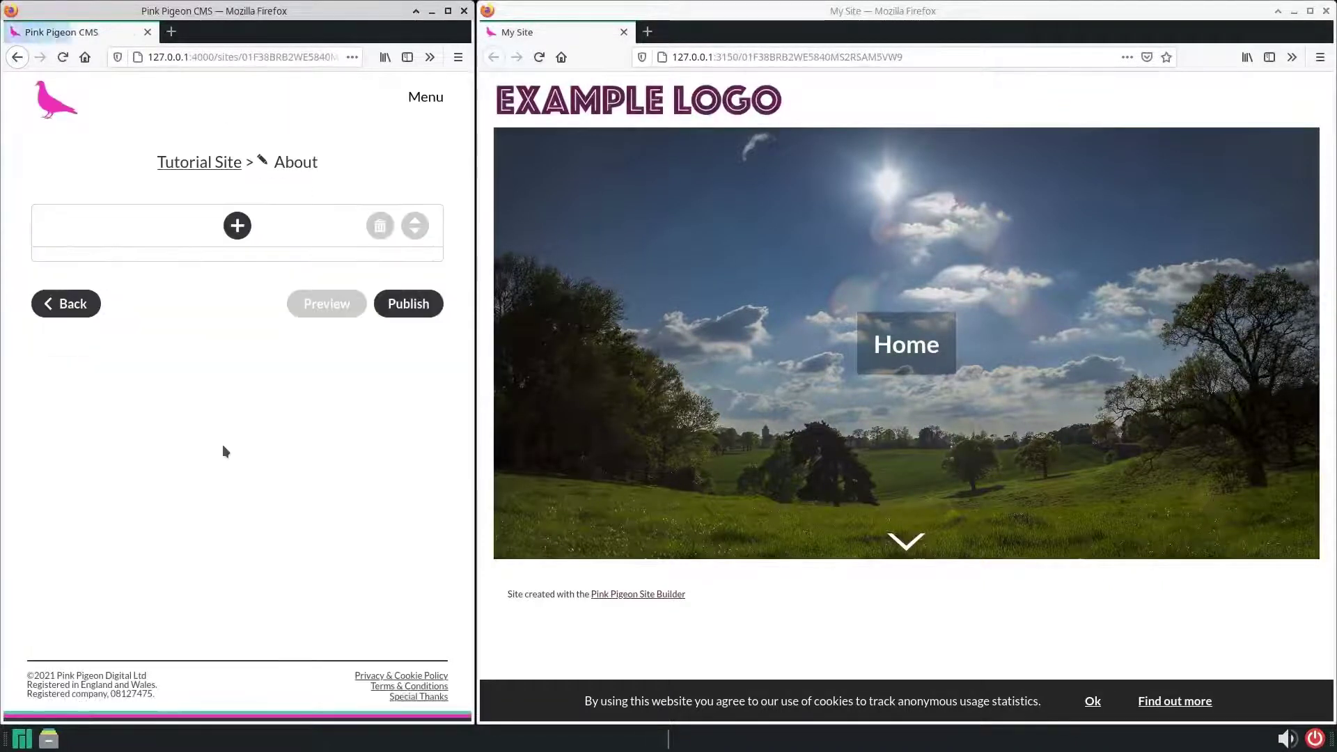
Add a Header module with the Text Overlay layout to the About page.
click(237, 226)
click(224, 187)
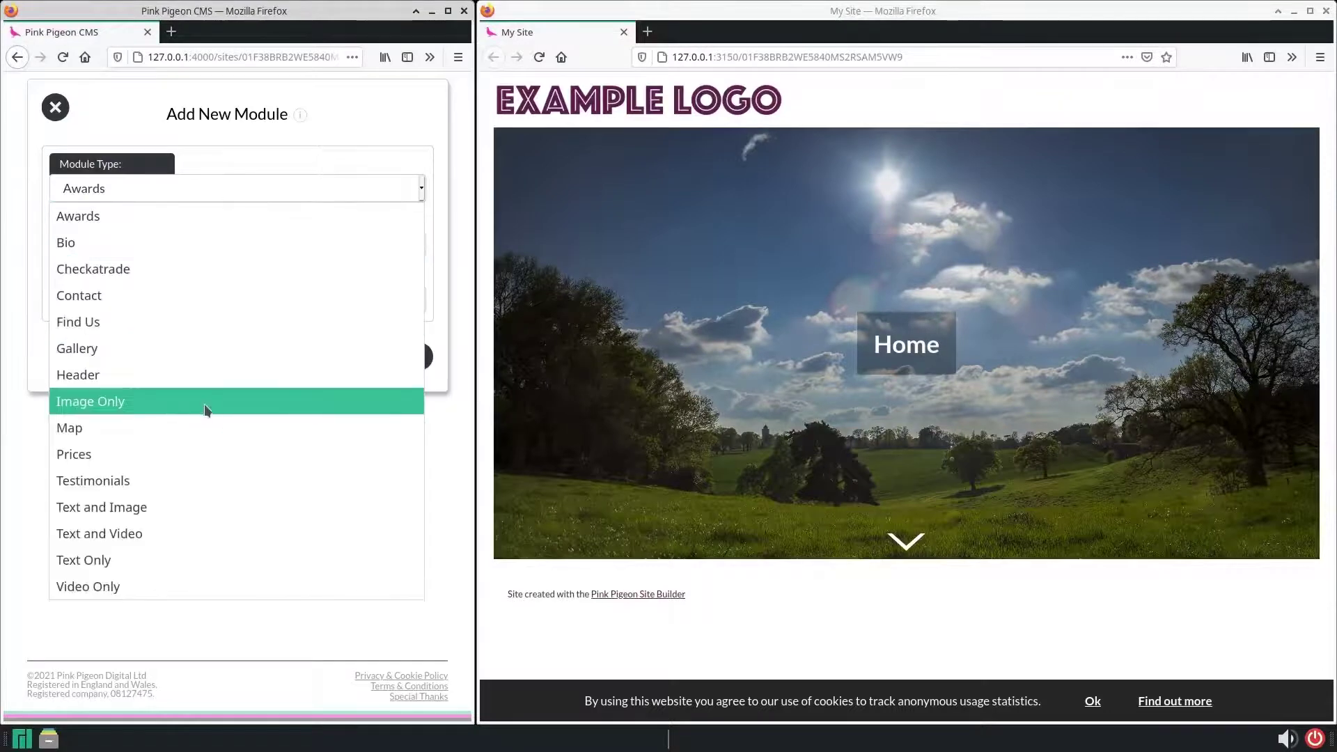
click(202, 379)
click(239, 251)
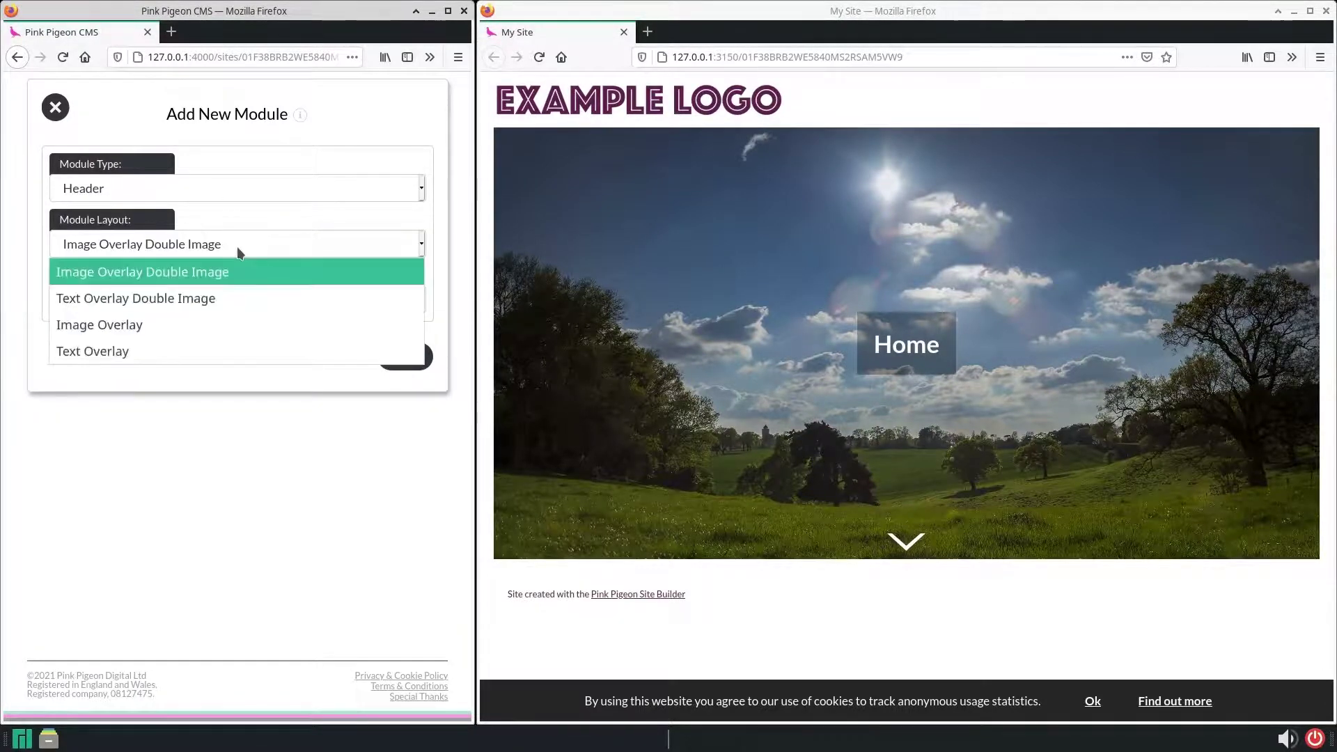
click(225, 355)
click(401, 361)
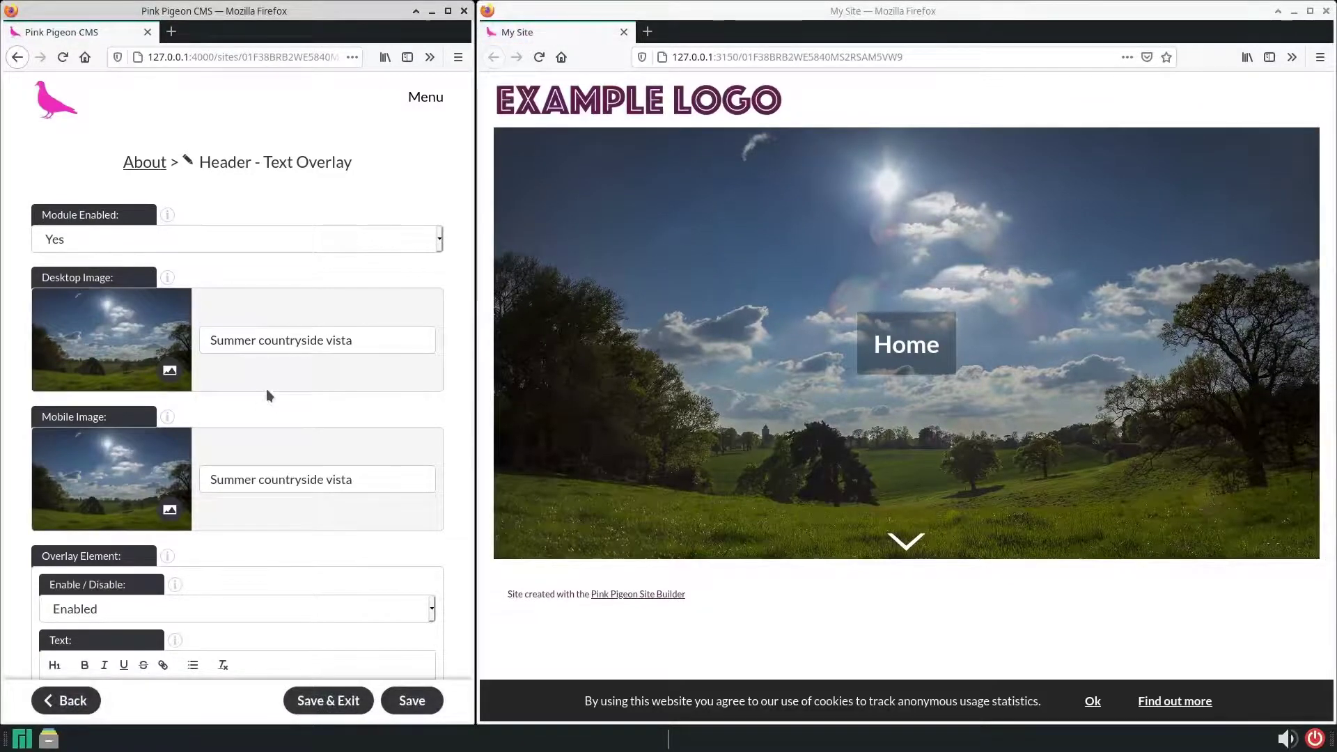
Rename the About page's header module to "About", set its overlay text to "About", and save and exit.
triple_click(284, 160)
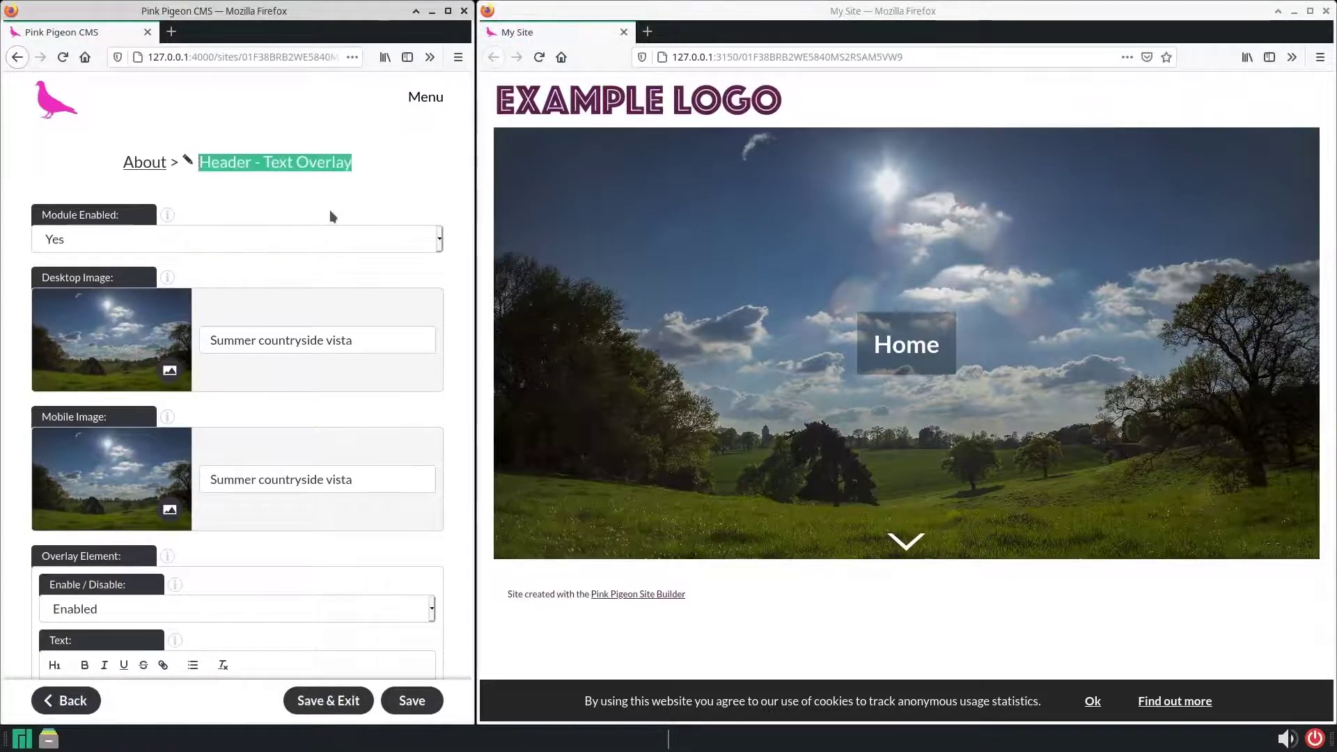
text(About)
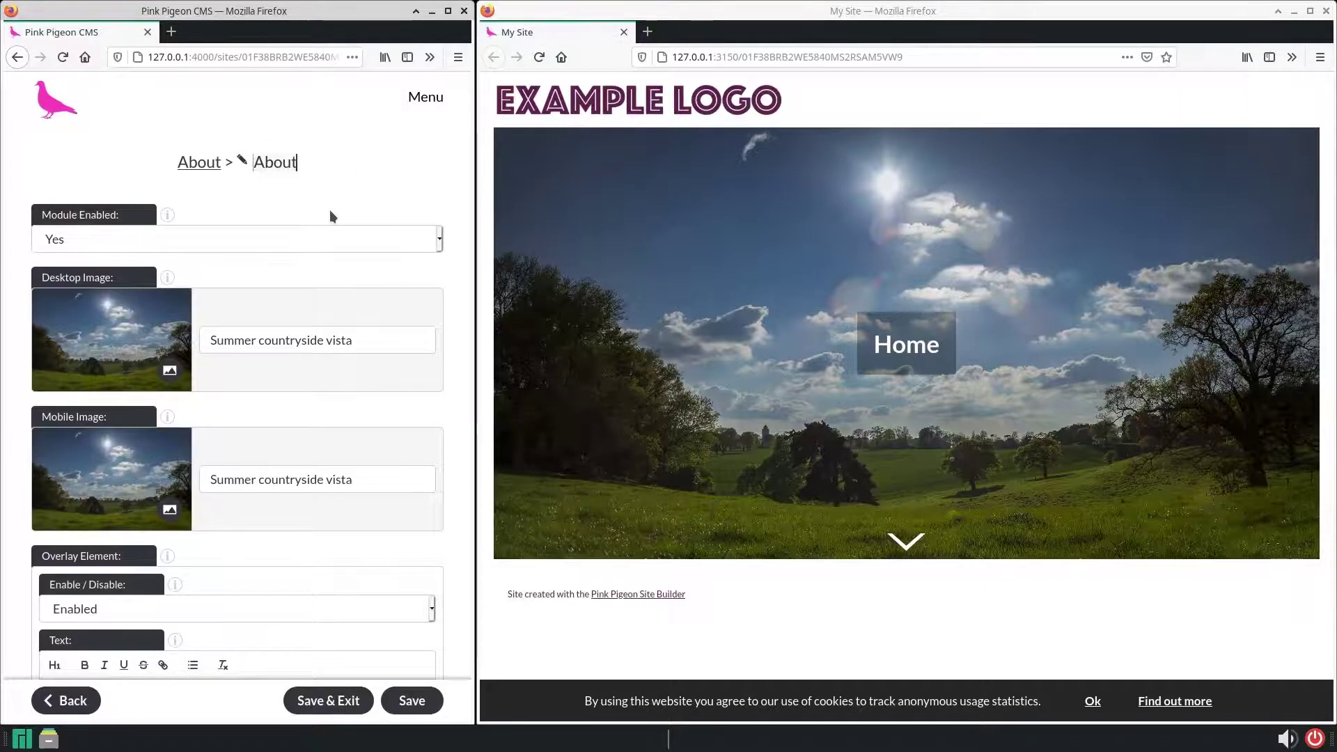
scroll(250, 553, down, 2)
click(243, 553)
text(About)
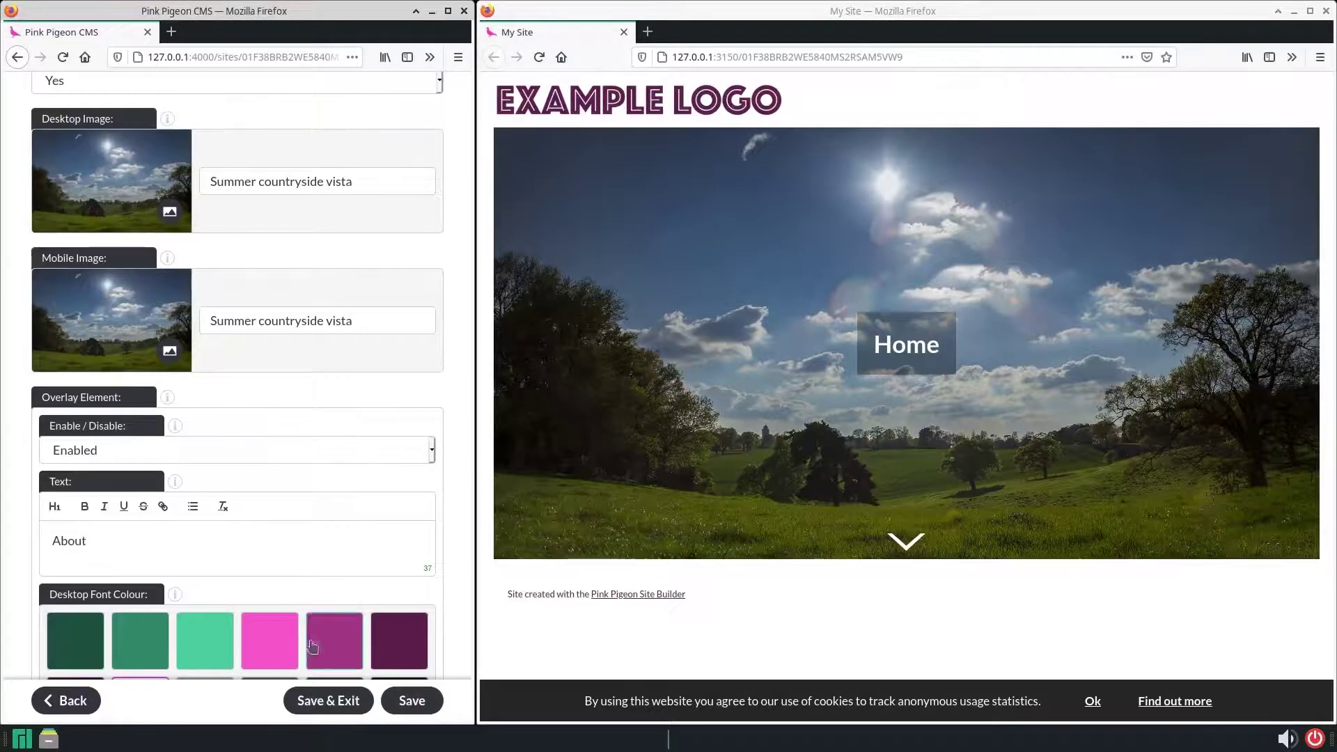
click(308, 699)
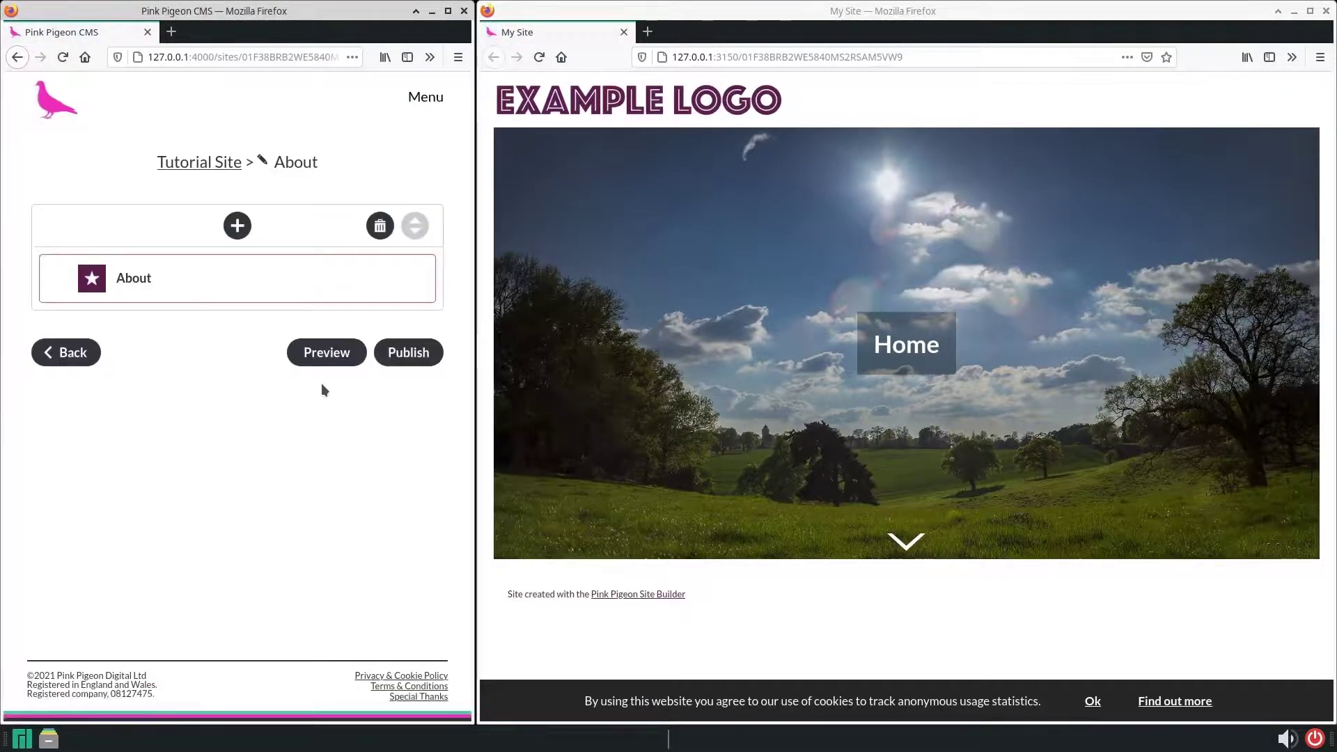
Preview the About page in the preview window beside the CMS, then close that preview.
click(328, 356)
drag(215, 32, 744, 42)
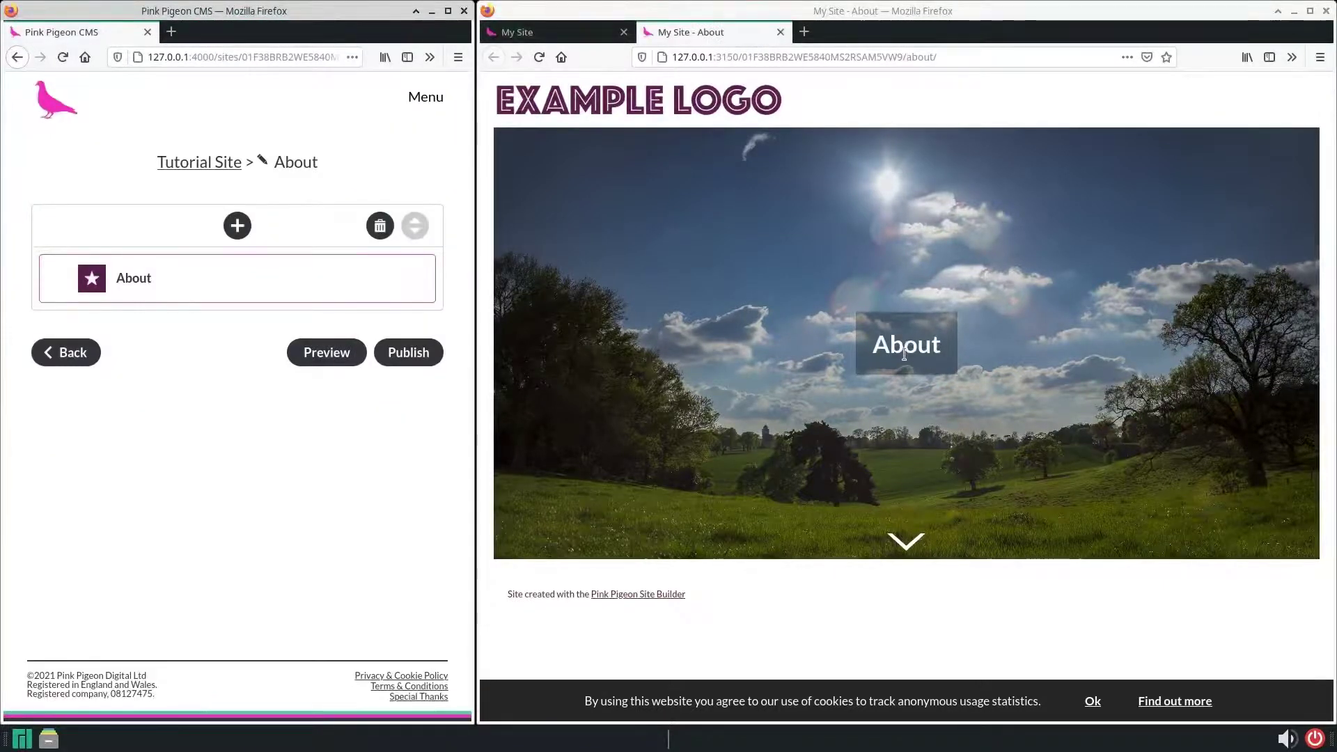
click(781, 32)
Add a menu item linking to the About page with the title "About" to the site navigation, and save and exit.
click(202, 168)
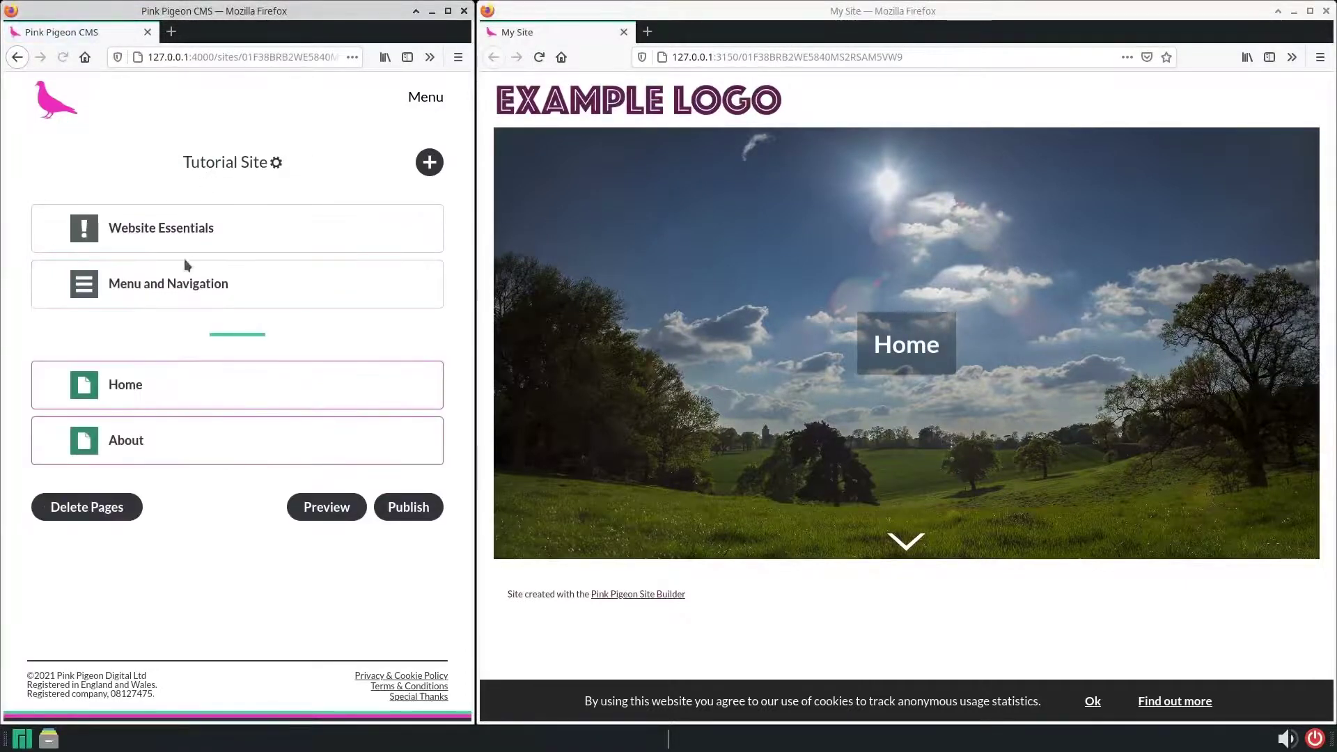
click(174, 293)
click(237, 386)
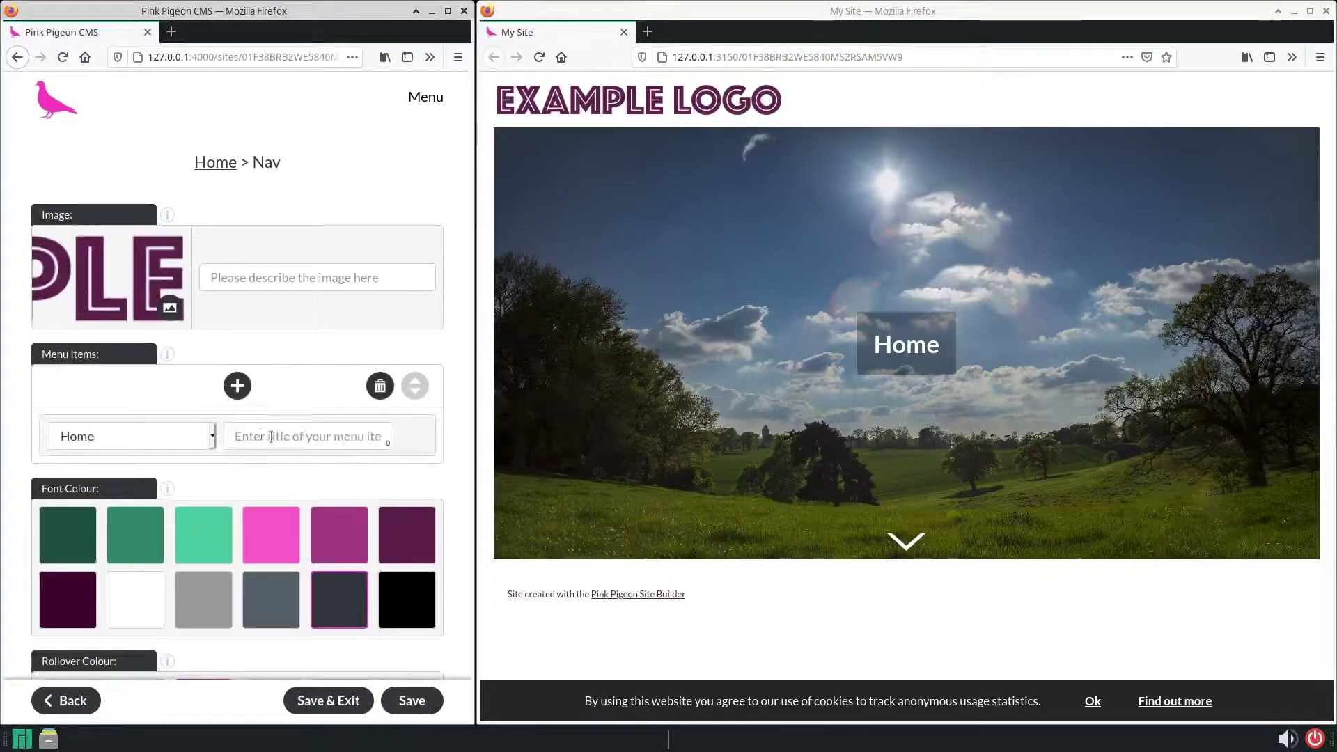
click(197, 439)
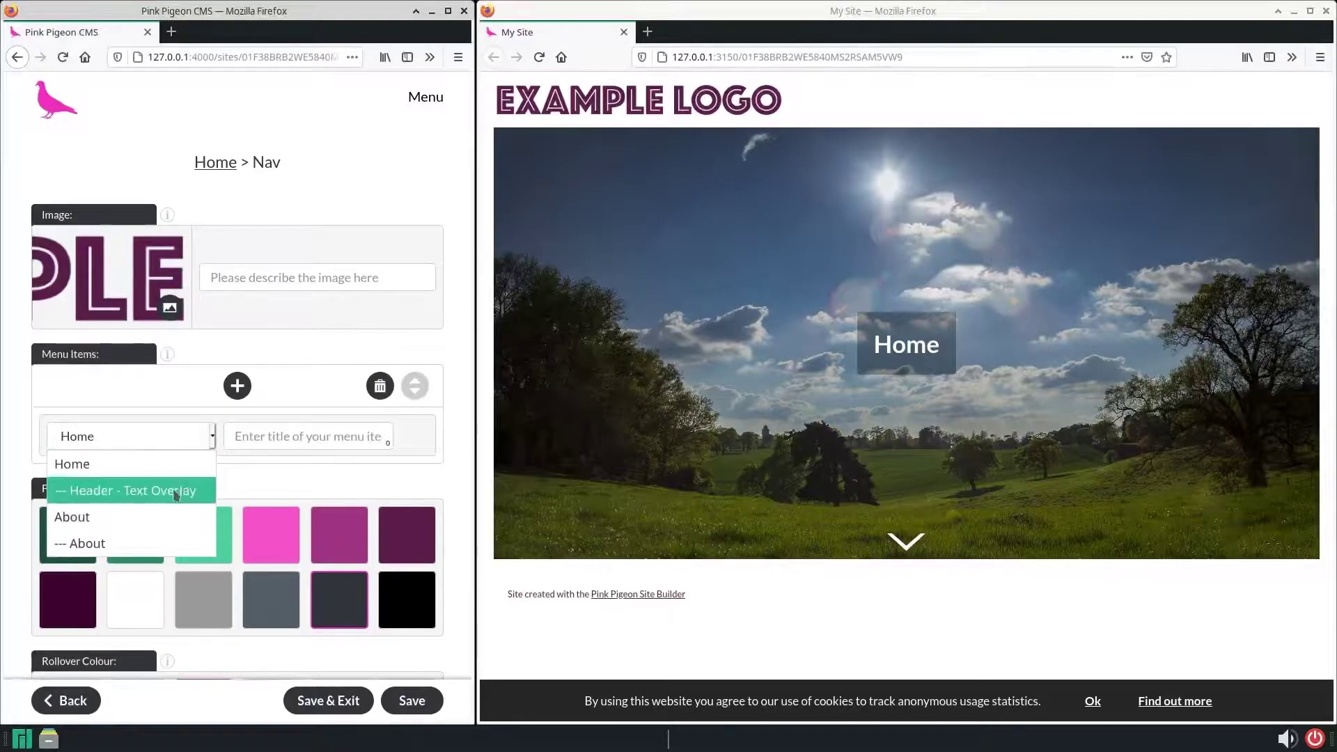
click(143, 521)
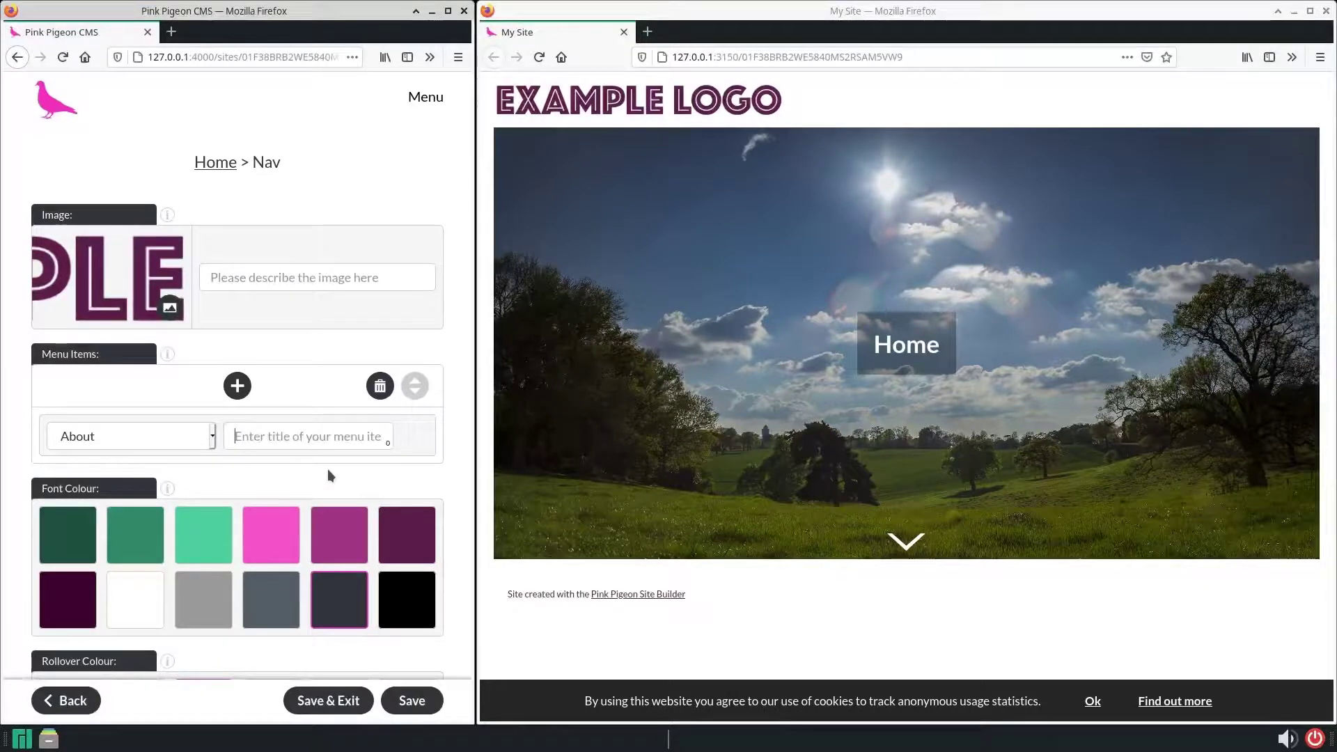
text(About)
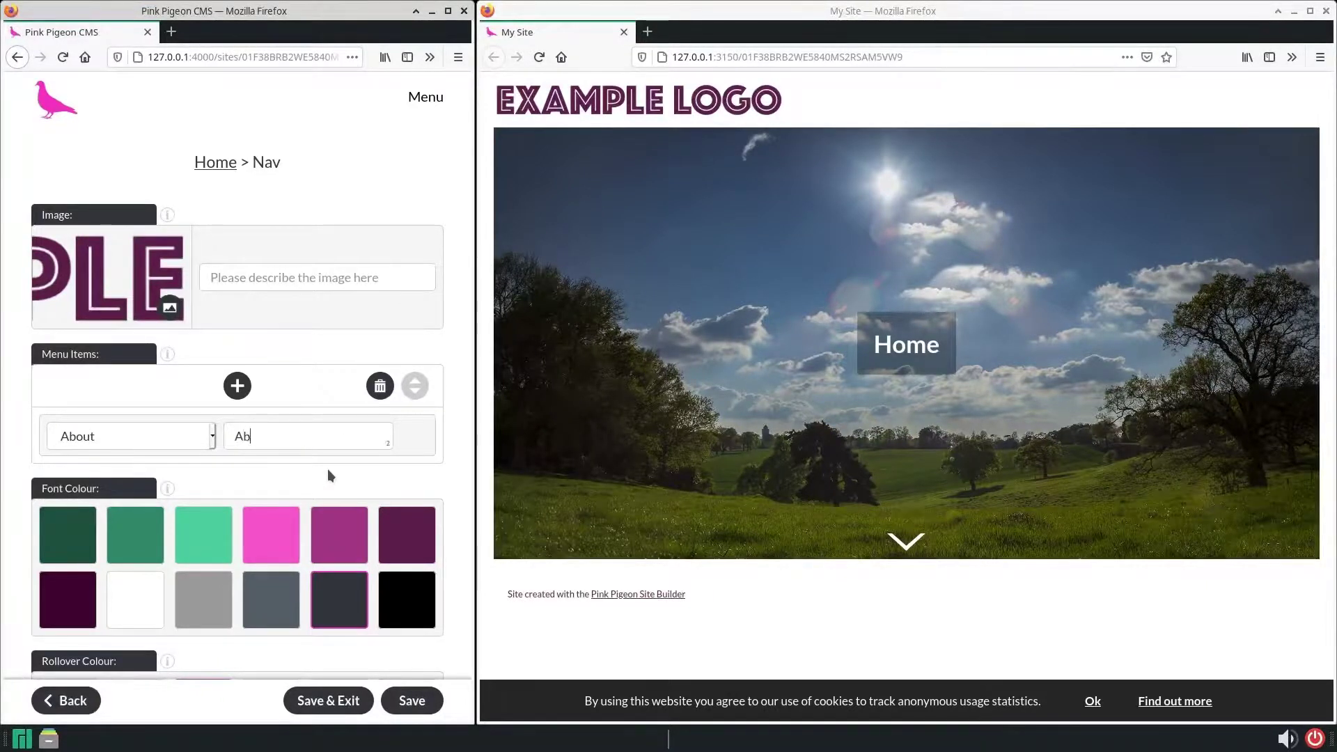
click(344, 700)
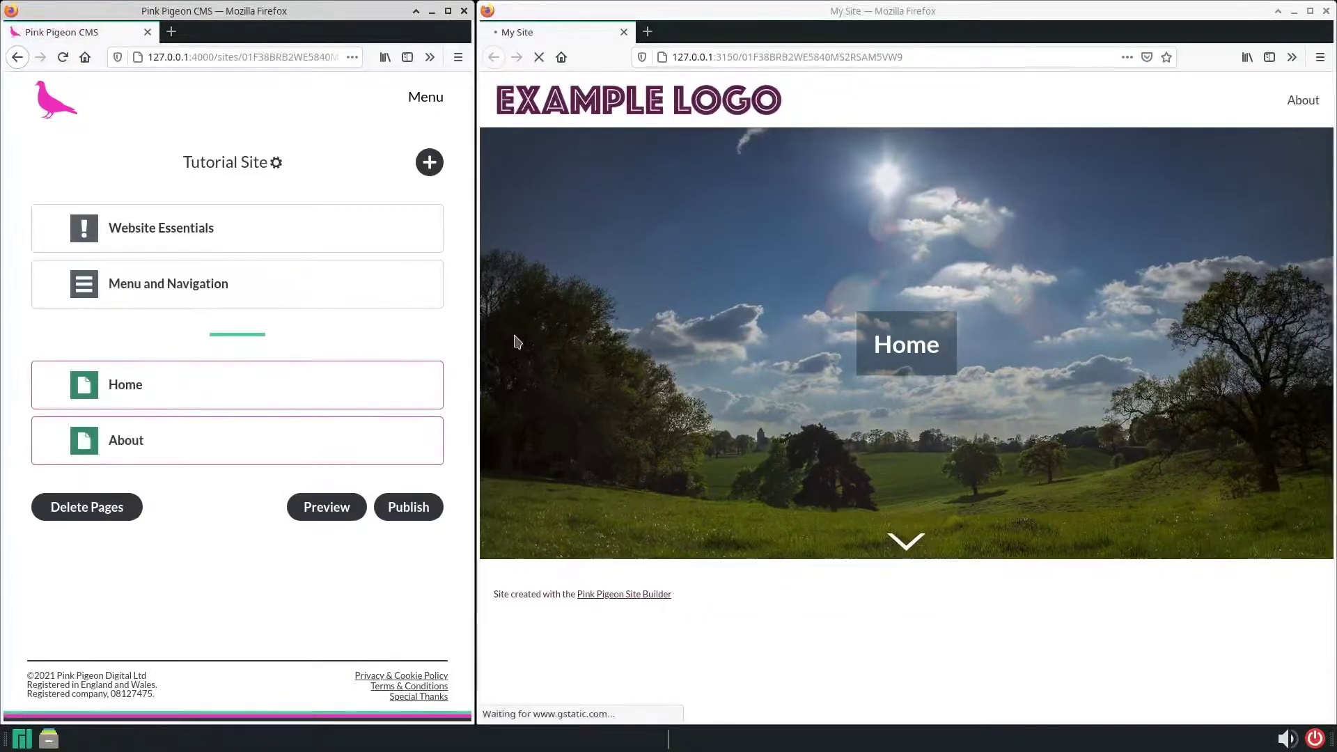
Test the previewed site's navigation by opening About from its menu and following the logo link back to the home page.
click(1304, 105)
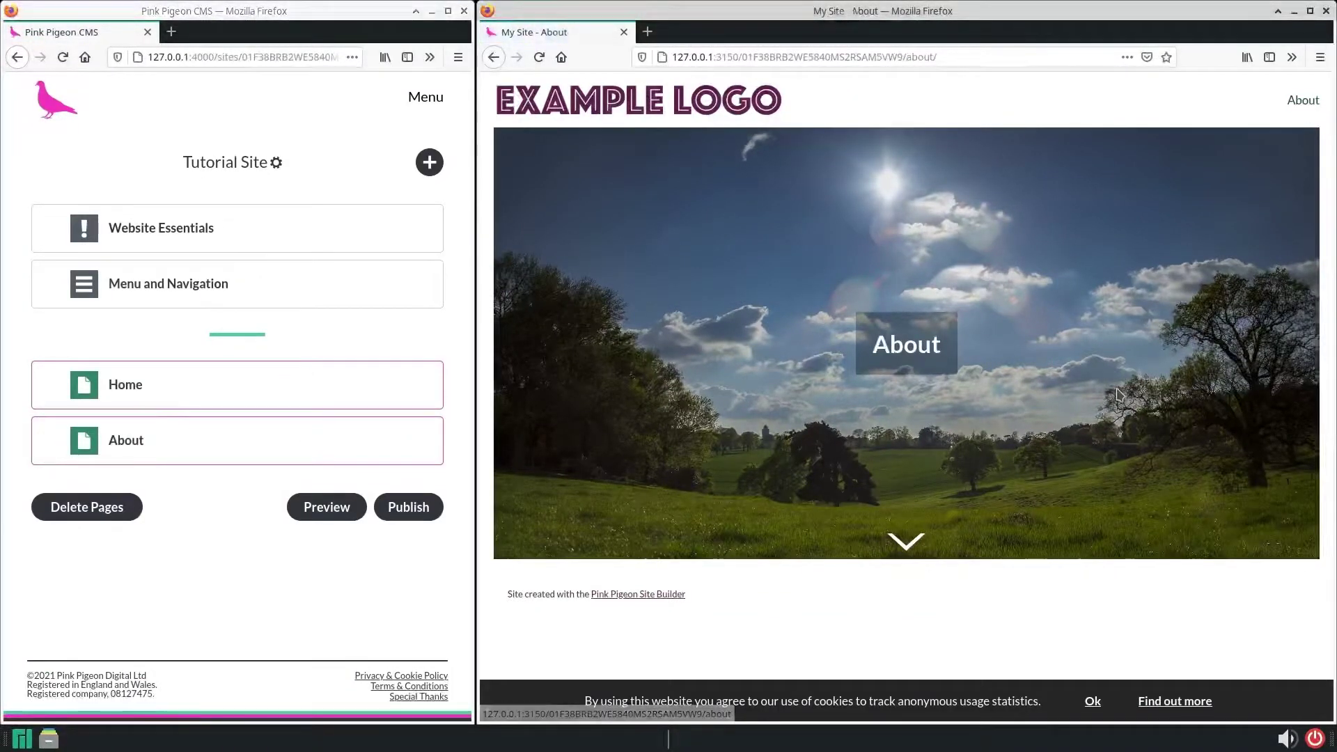
click(644, 103)
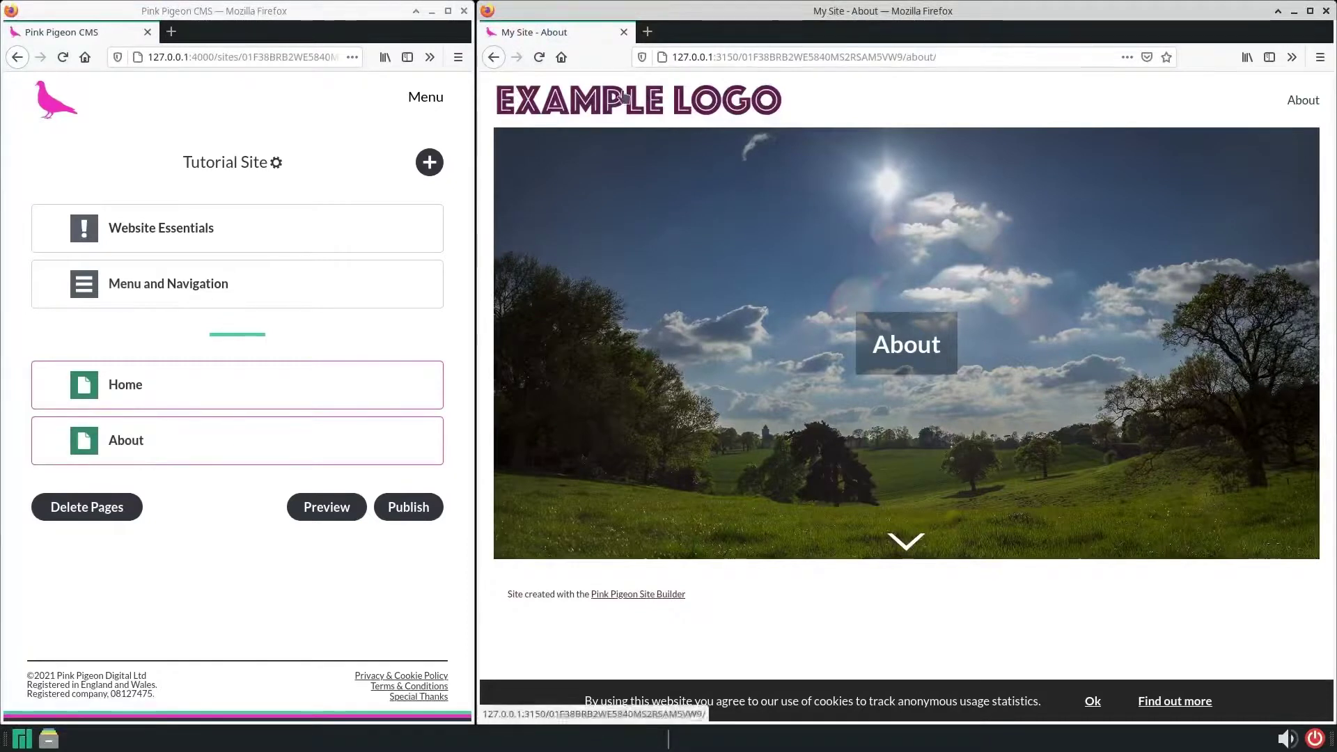